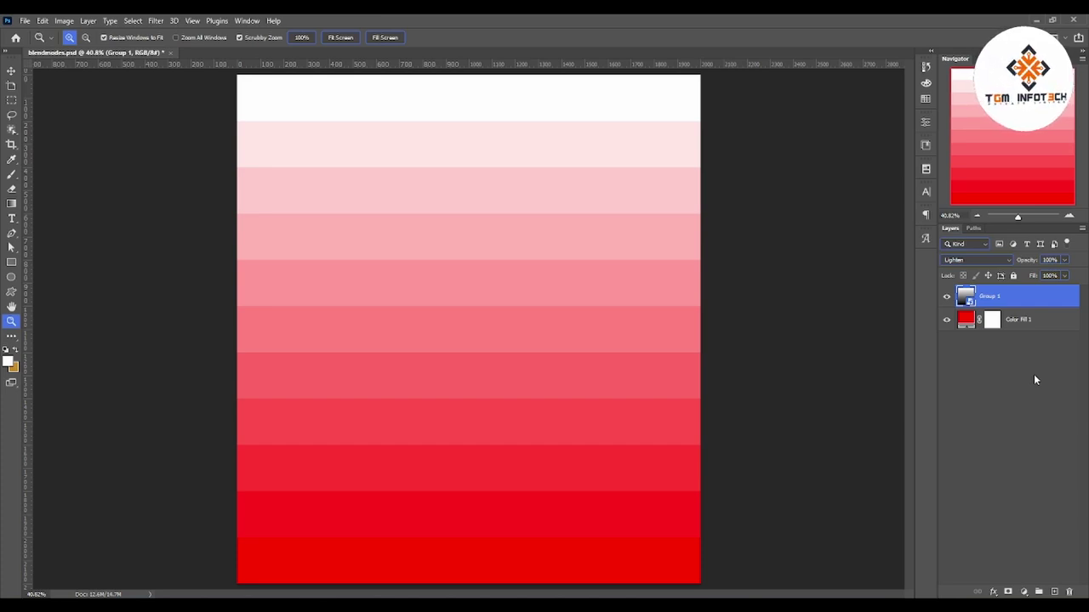
Switch Group 1's blend mode to Lighten to get white-to-red bands over the red fill.
click(978, 260)
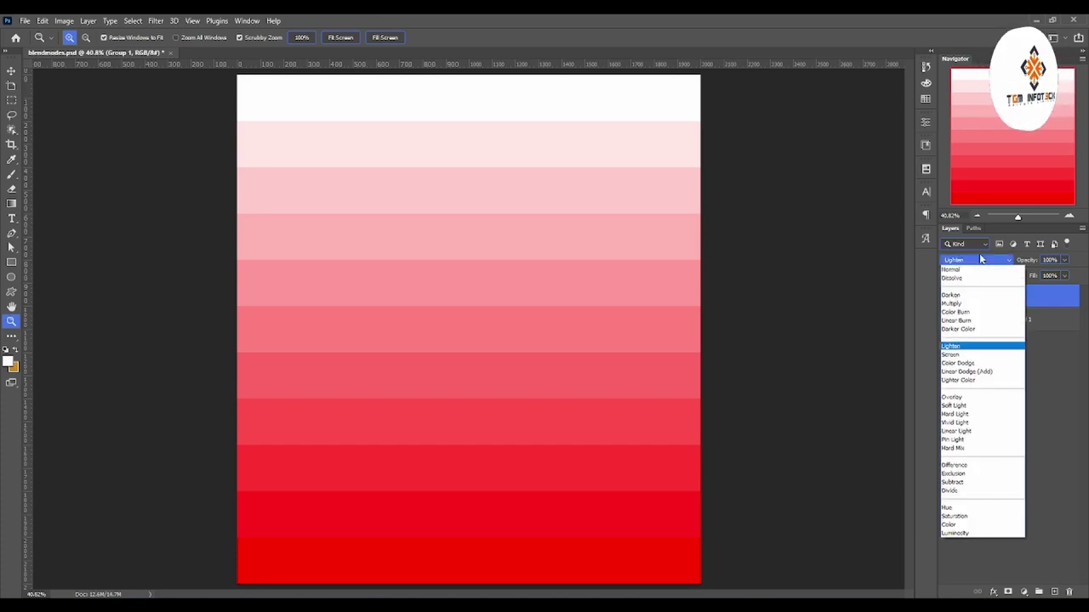
click(987, 346)
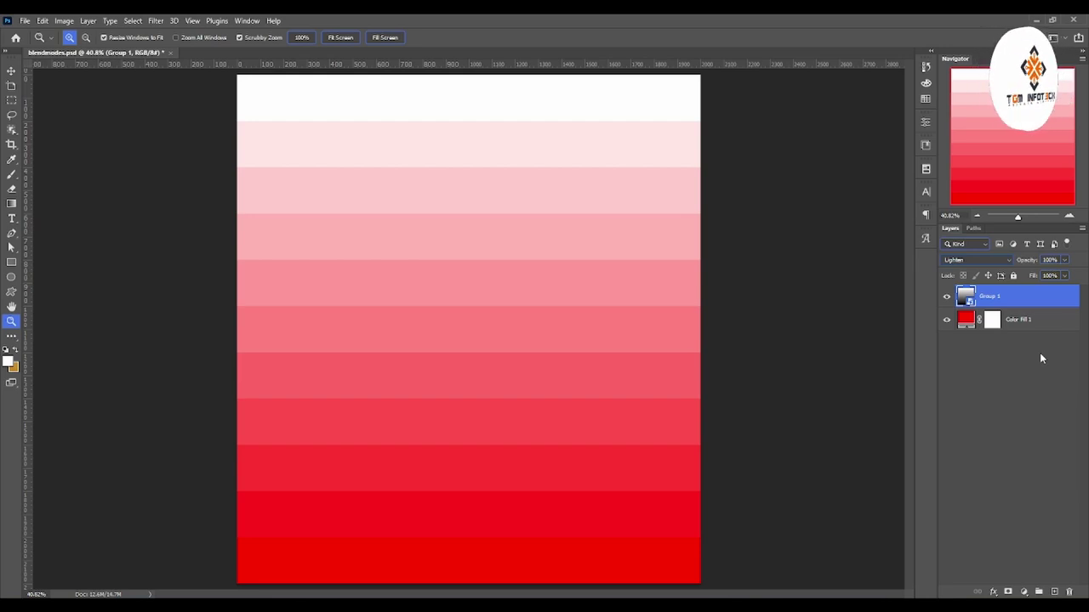
click(947, 296)
click(970, 324)
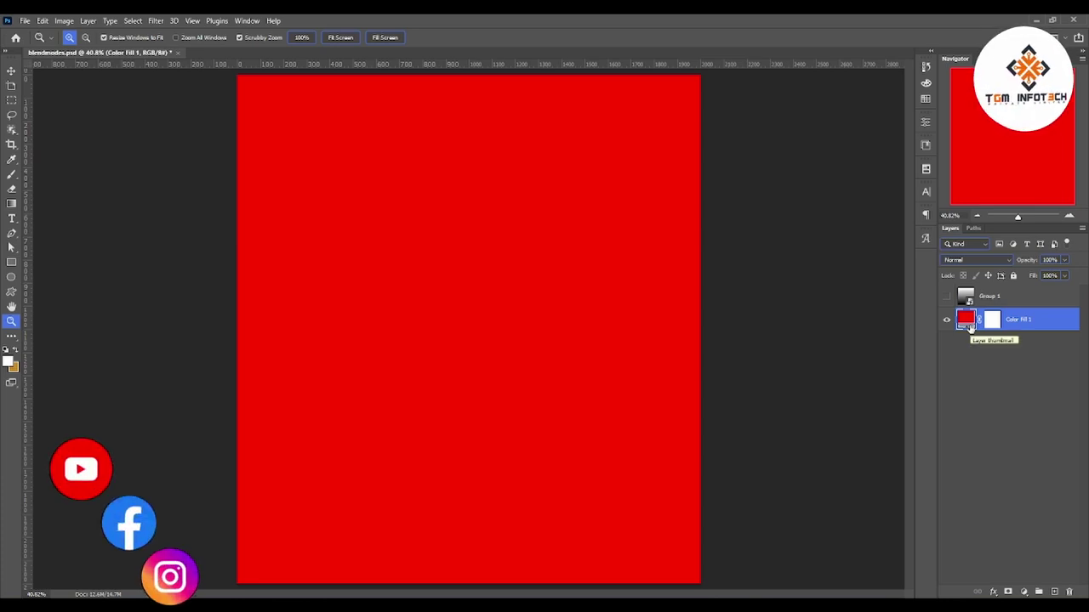
double_click(967, 320)
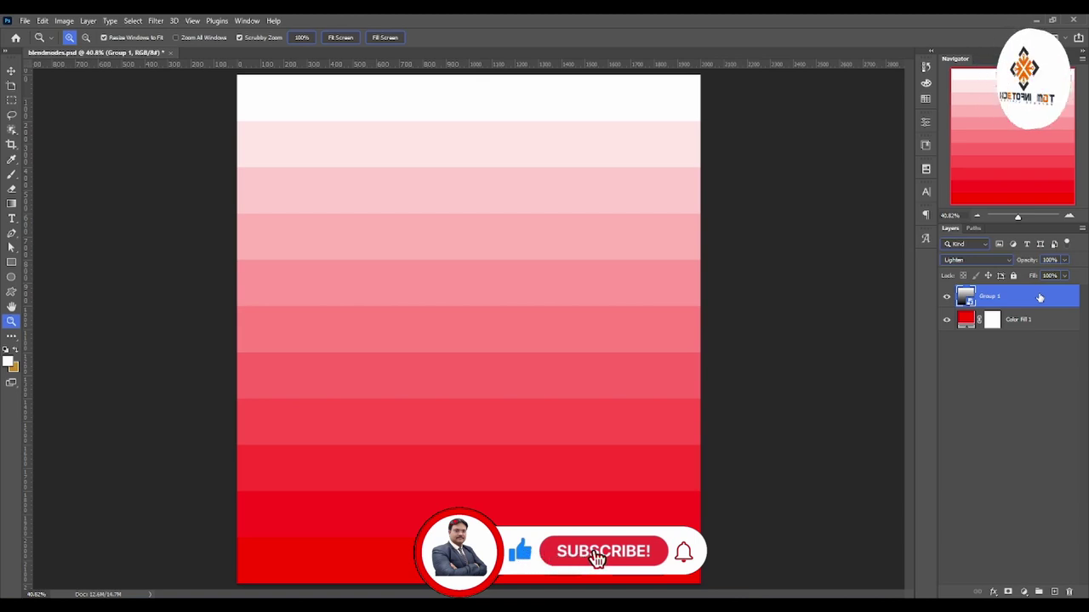
Compare blend modes, keep Group 1 on Lighten, and eyedrop the canvas red (ff0000) as foreground.
click(964, 261)
click(964, 269)
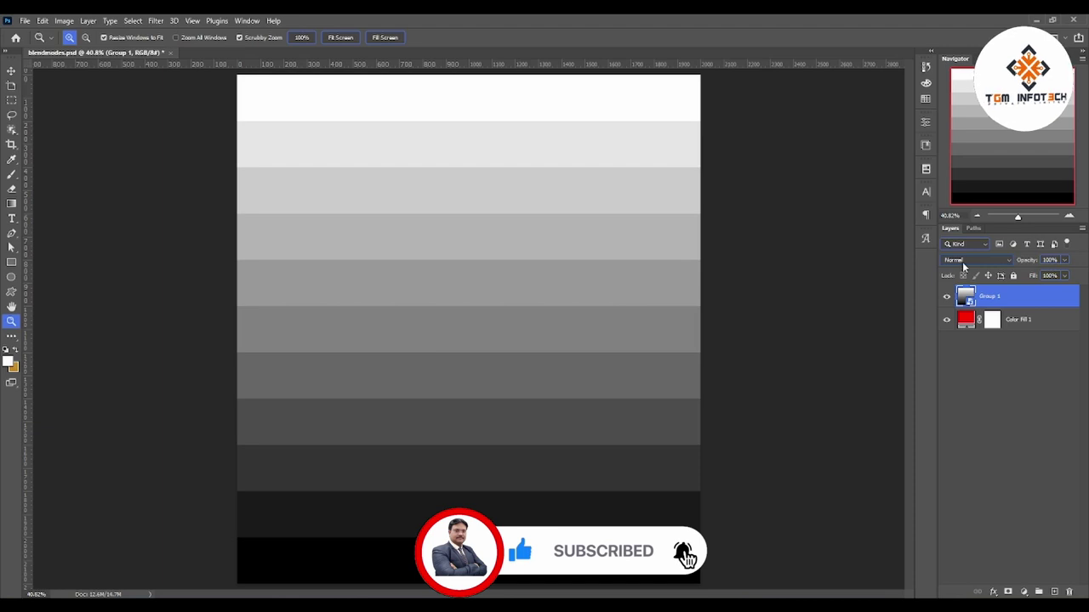
click(964, 263)
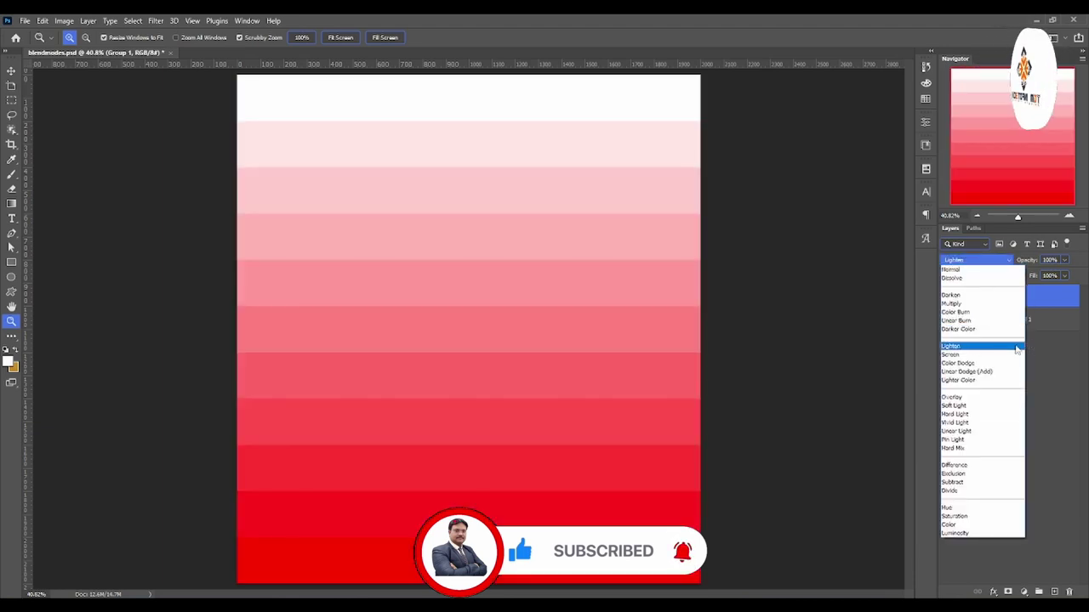
click(1017, 348)
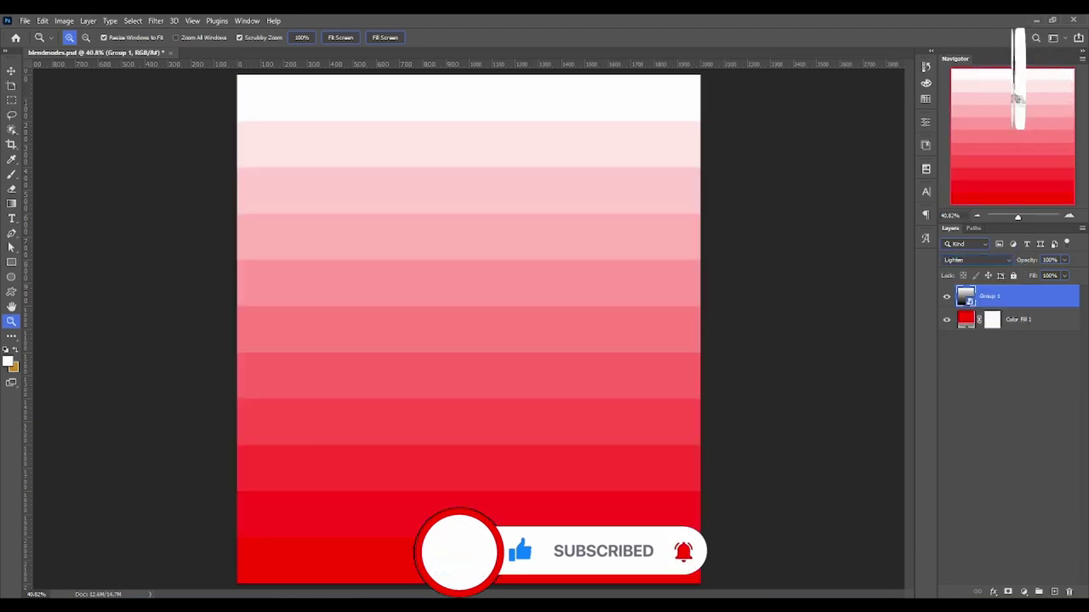
click(8, 362)
click(527, 564)
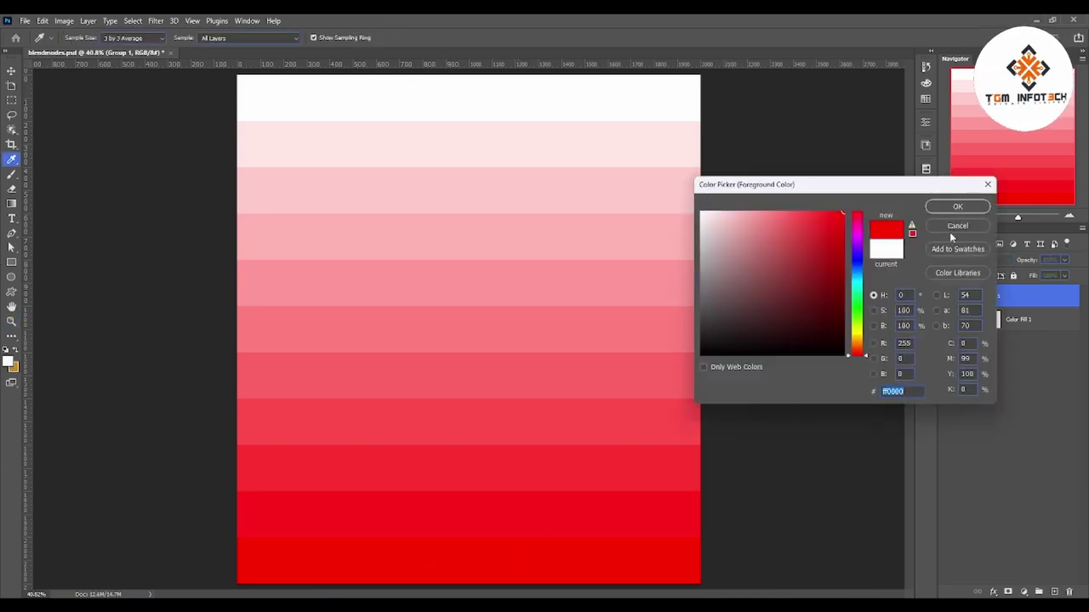
Apply red as the foreground colour, briefly hiding Group 1, then show Group 1 again.
click(955, 208)
click(946, 296)
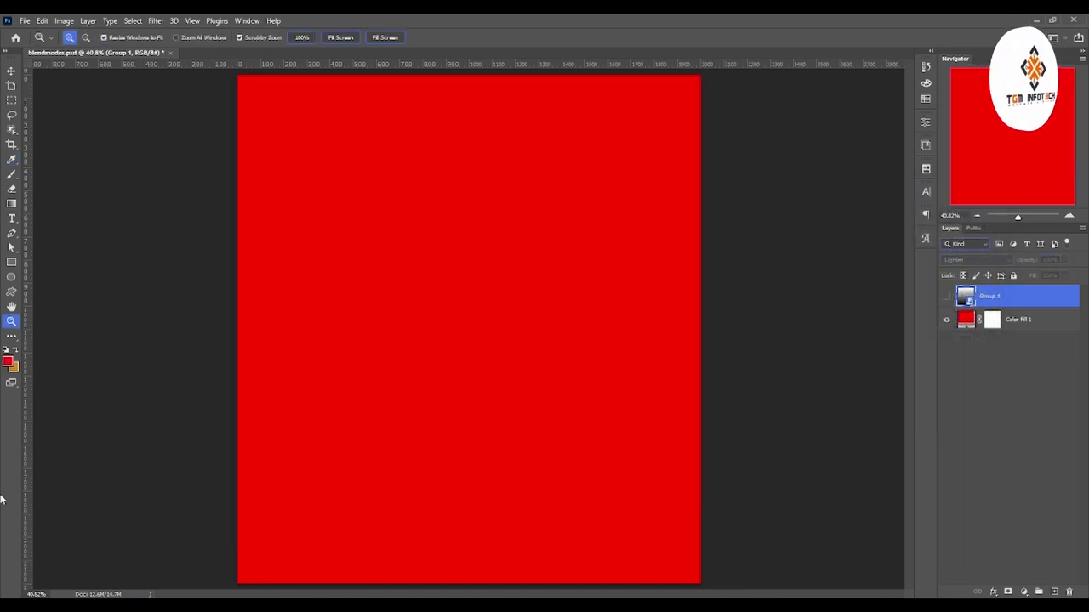
click(10, 362)
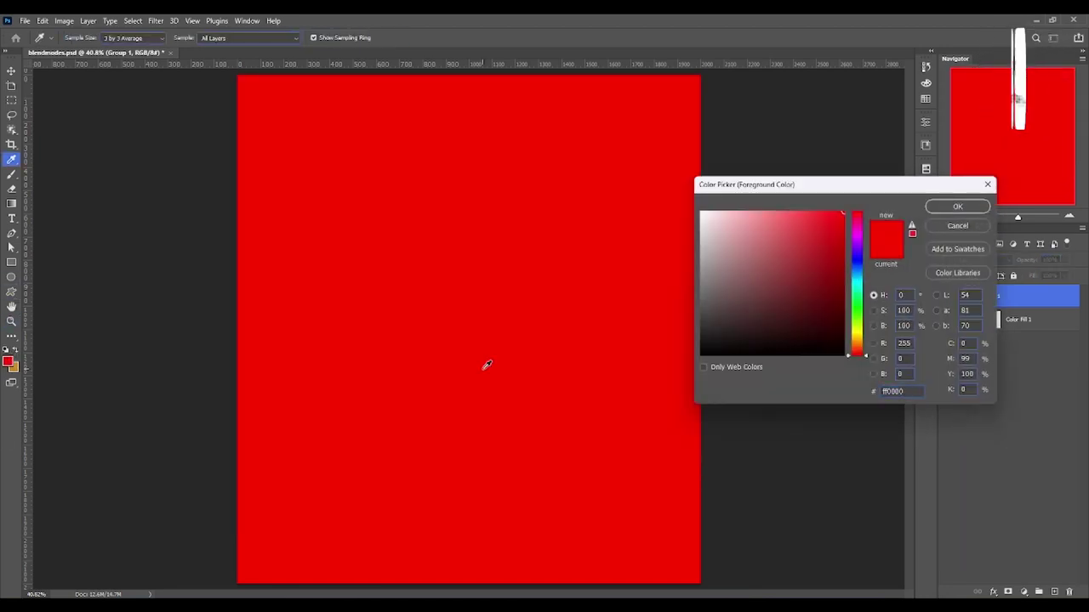
click(956, 225)
click(947, 296)
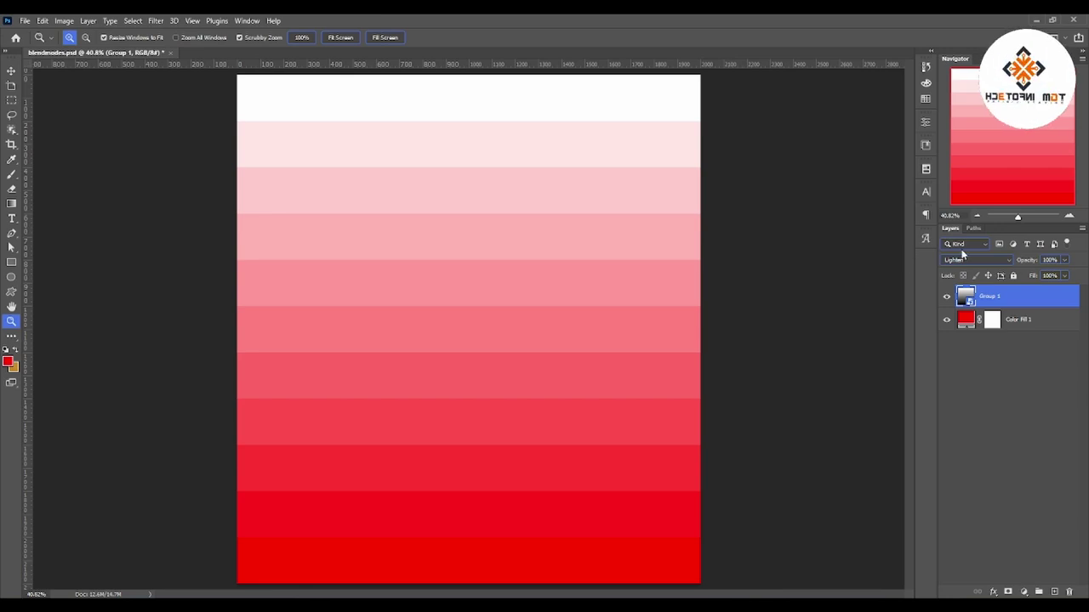
Try Darken on Group 1, then settle on Screen for white-to-red bands.
click(965, 261)
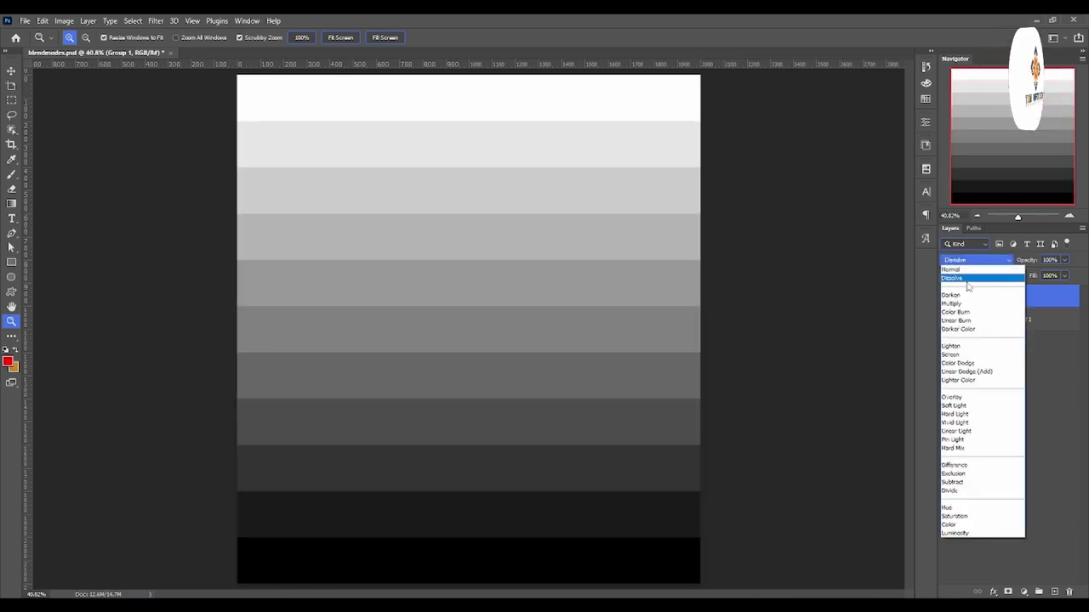
click(961, 295)
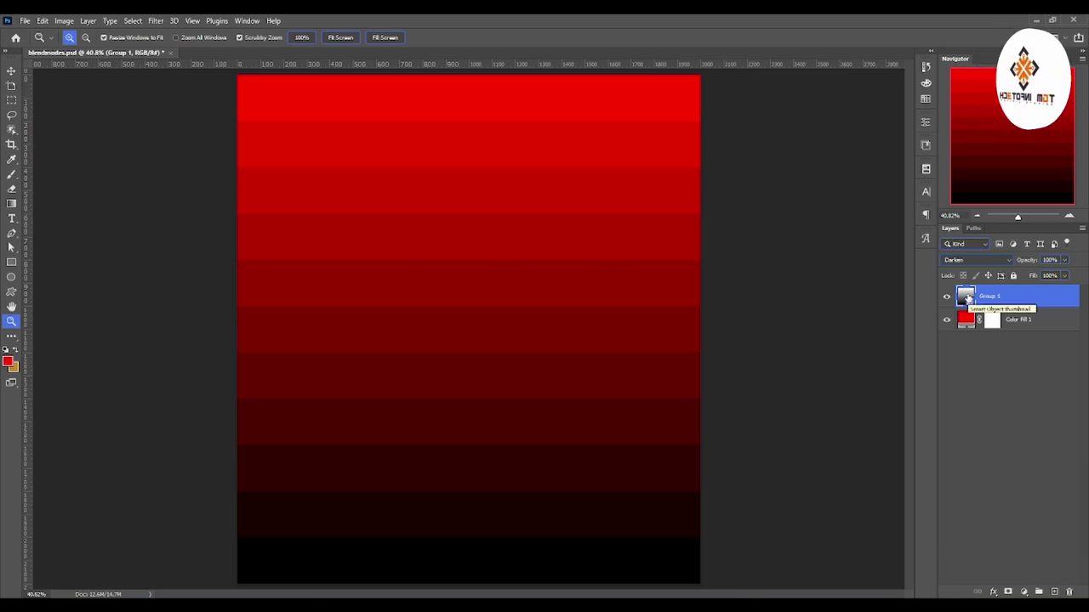
click(977, 260)
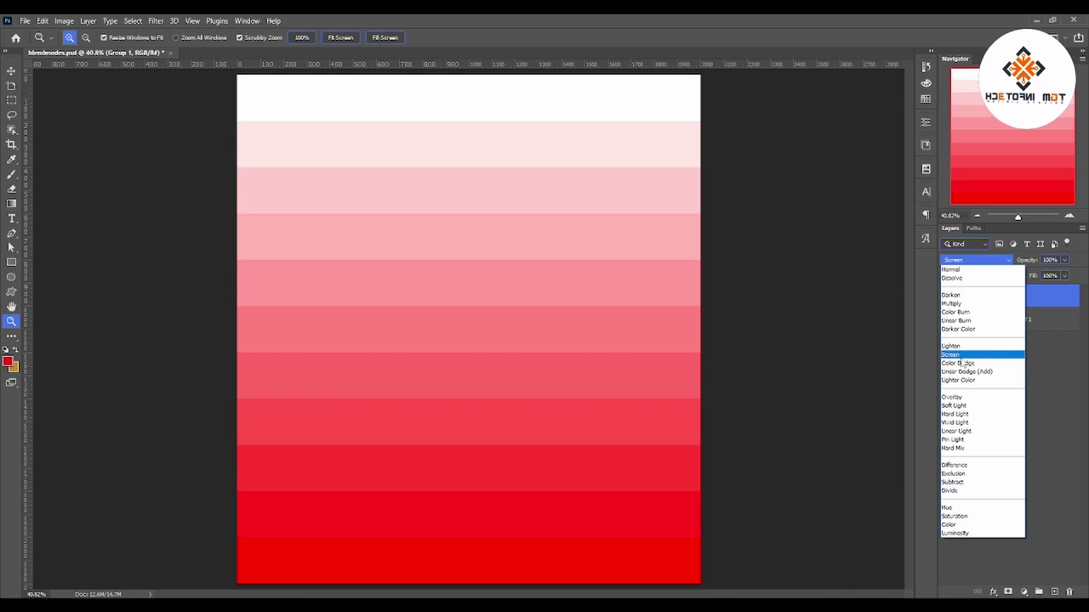
click(959, 354)
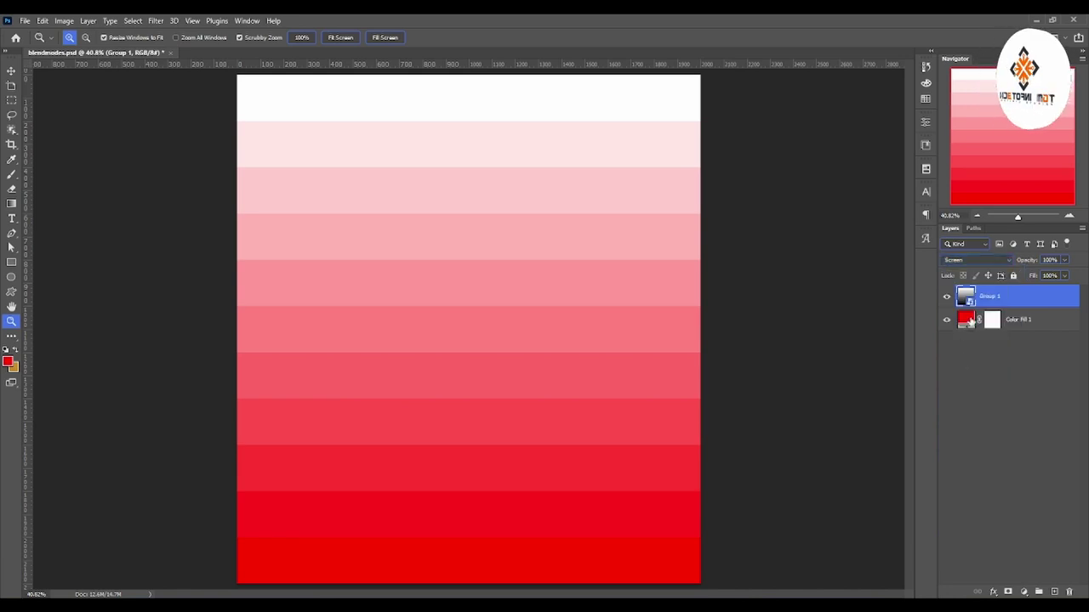
Preview another colour for Color Fill 1 but keep it red.
double_click(970, 320)
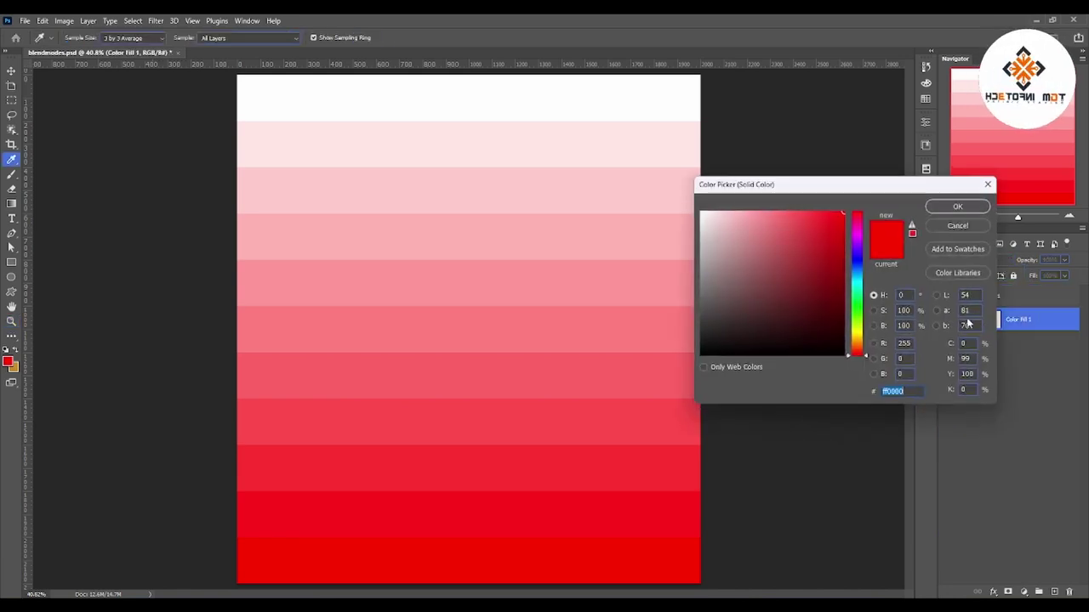
mouse_move(794, 240)
mouse_down()
mouse_move(886, 213)
mouse_move(918, 358)
mouse_move(740, 183)
mouse_move(879, 183)
mouse_move(740, 199)
mouse_move(896, 192)
mouse_move(931, 380)
mouse_move(932, 213)
mouse_up()
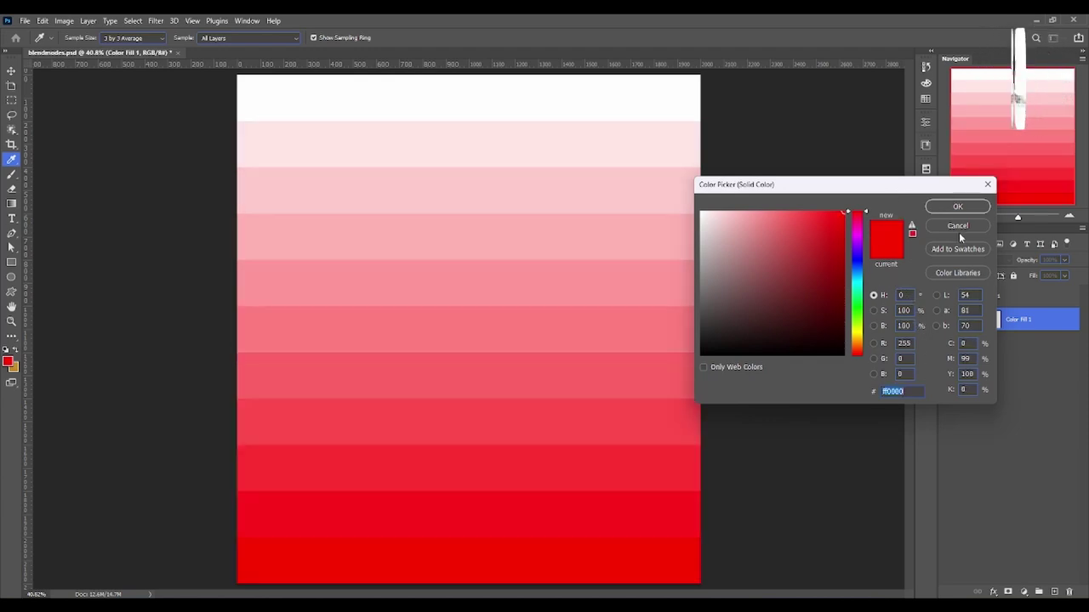
click(958, 228)
Set Group 1 to Multiply for red-to-black bands, keeping the fill red after previewing pale pink.
click(967, 295)
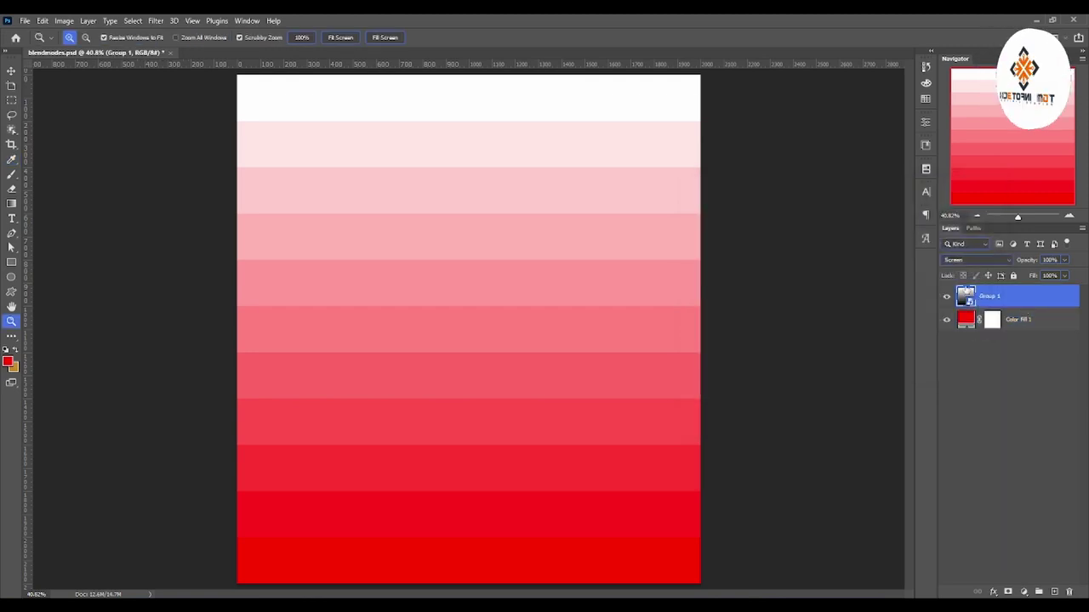
click(969, 260)
click(968, 303)
double_click(966, 319)
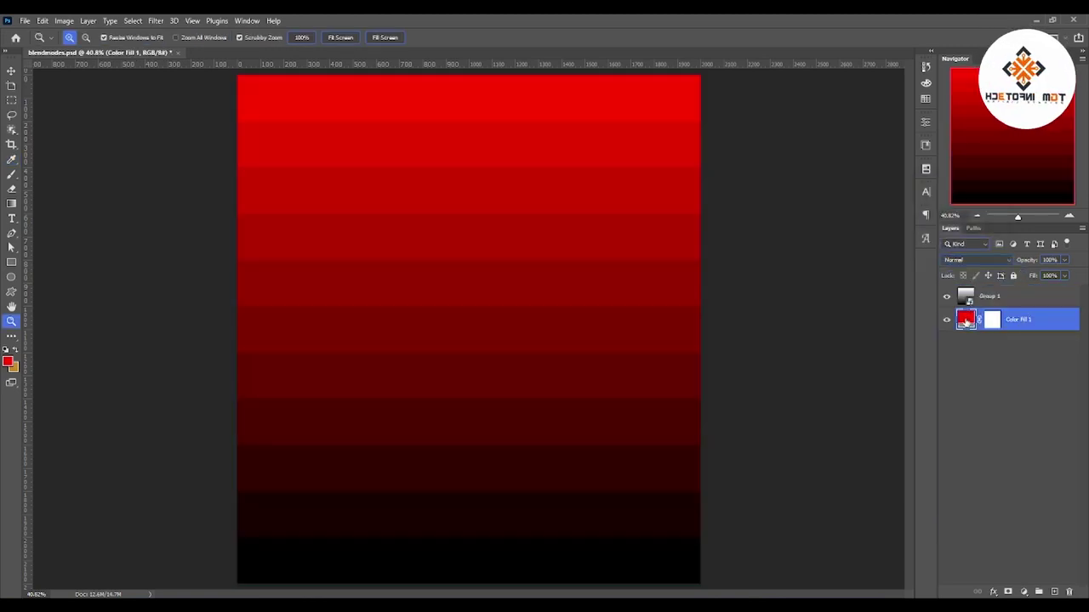
mouse_move(839, 242)
mouse_down()
mouse_move(825, 206)
mouse_move(708, 197)
mouse_move(772, 226)
mouse_move(842, 226)
mouse_move(846, 355)
mouse_move(842, 213)
mouse_up()
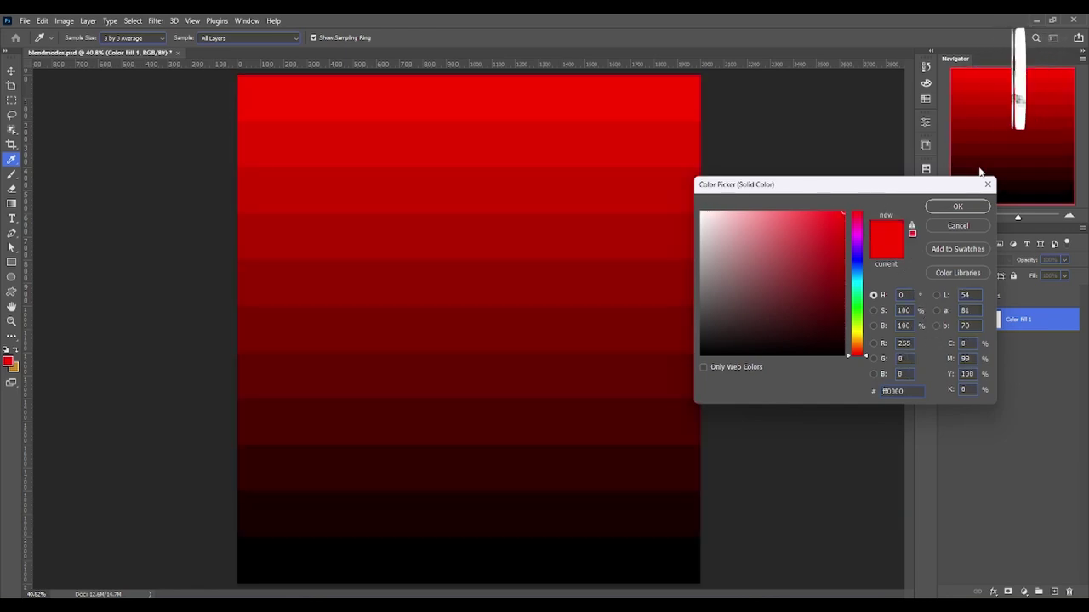
click(957, 206)
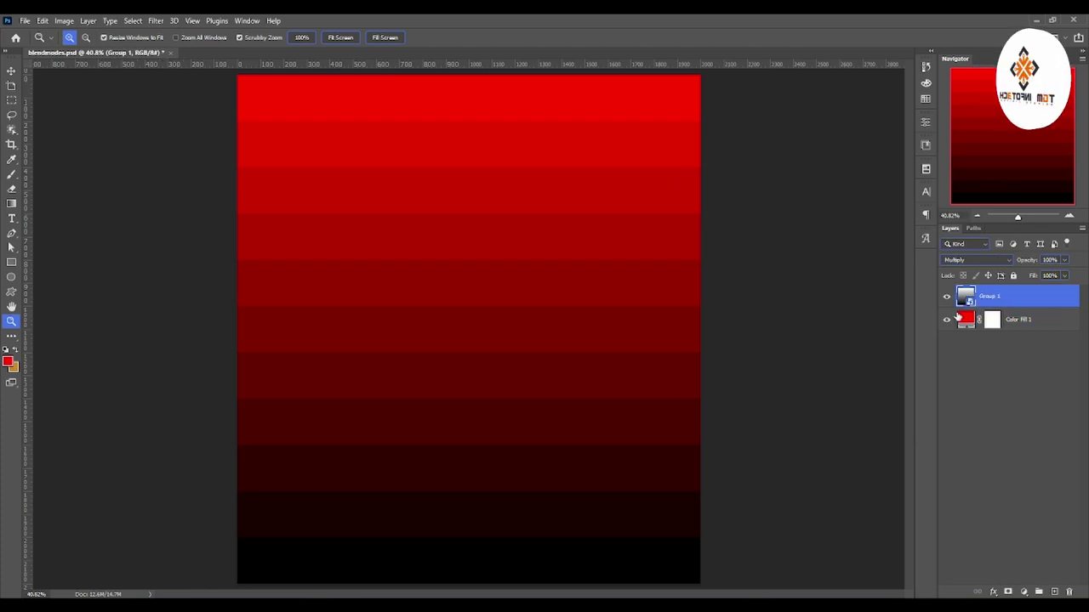
Try Color Dodge, set Group 1 to Color Burn, and preview a darker da0000 fill red.
click(975, 260)
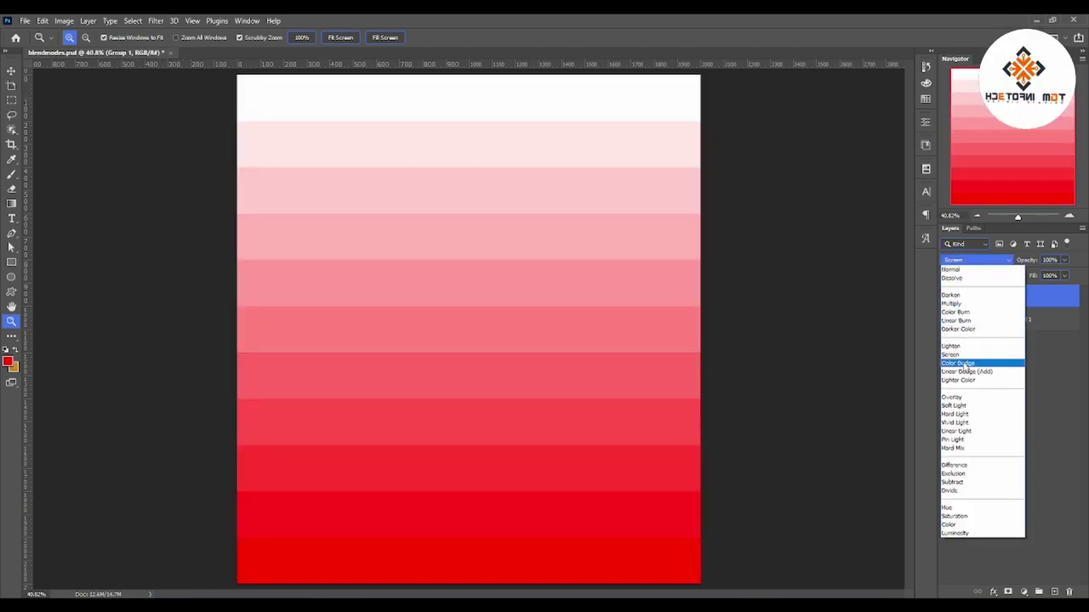
click(963, 364)
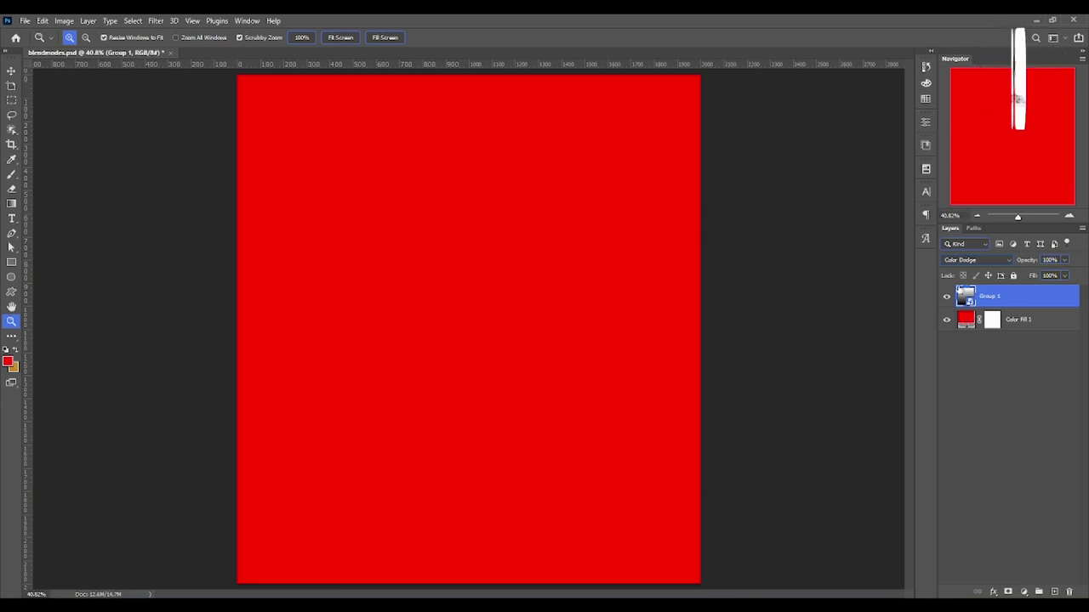
click(970, 261)
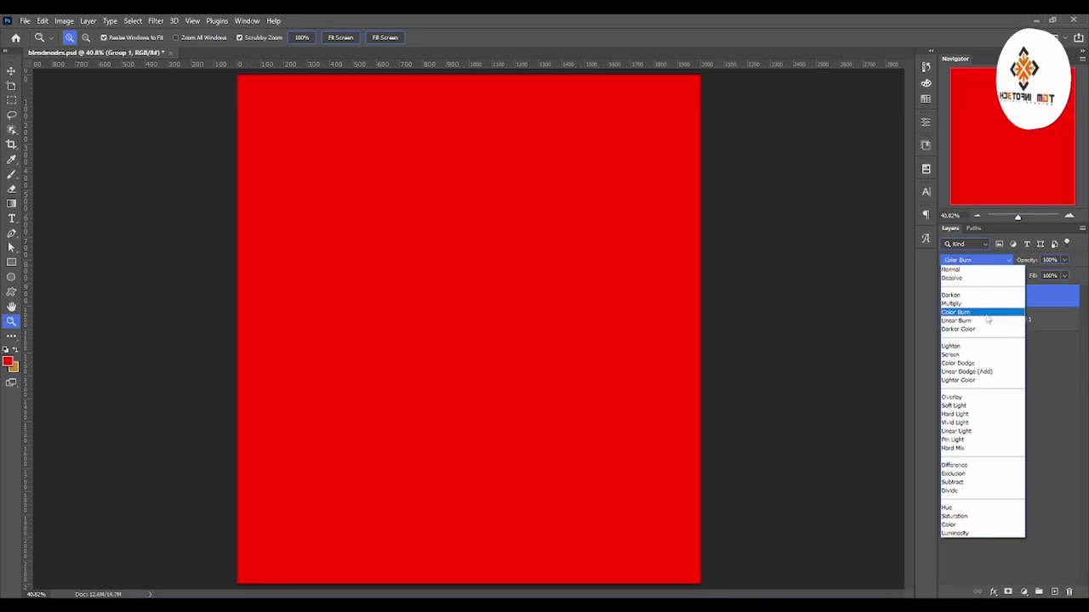
click(988, 314)
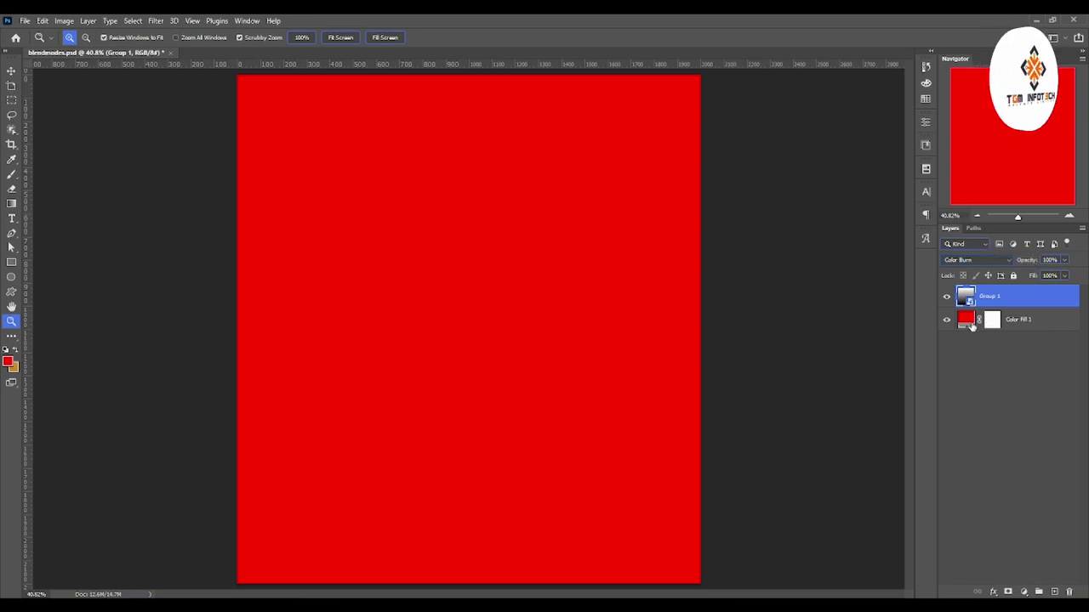
double_click(967, 322)
mouse_move(825, 301)
mouse_down()
mouse_move(829, 220)
mouse_move(846, 218)
mouse_move(855, 231)
mouse_up()
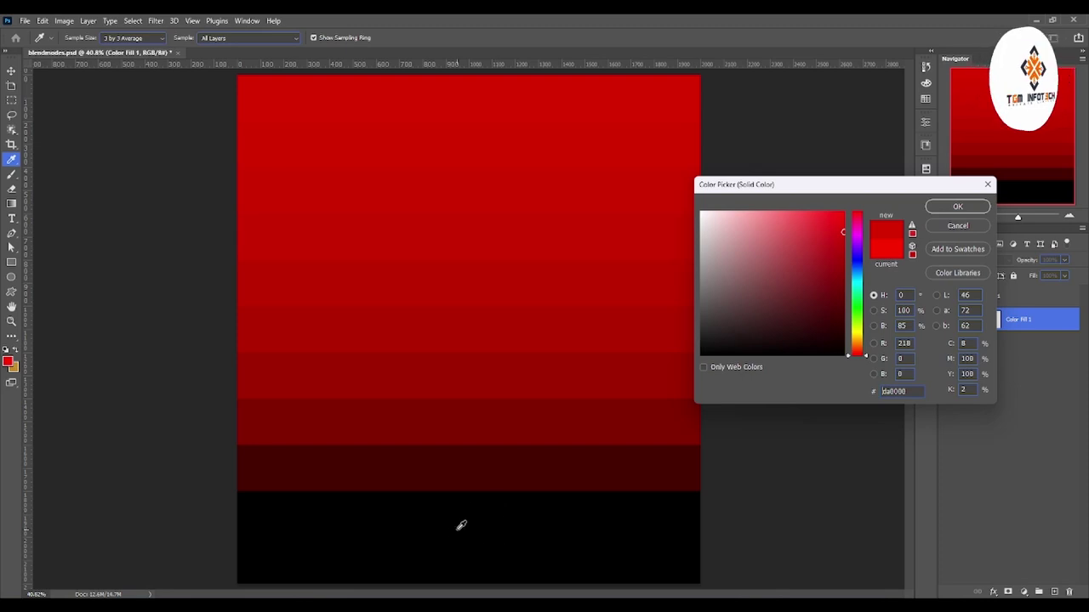
Discard the darker fill colour and return Group 1 to Normal blending for grey stripes.
click(957, 207)
key(z)
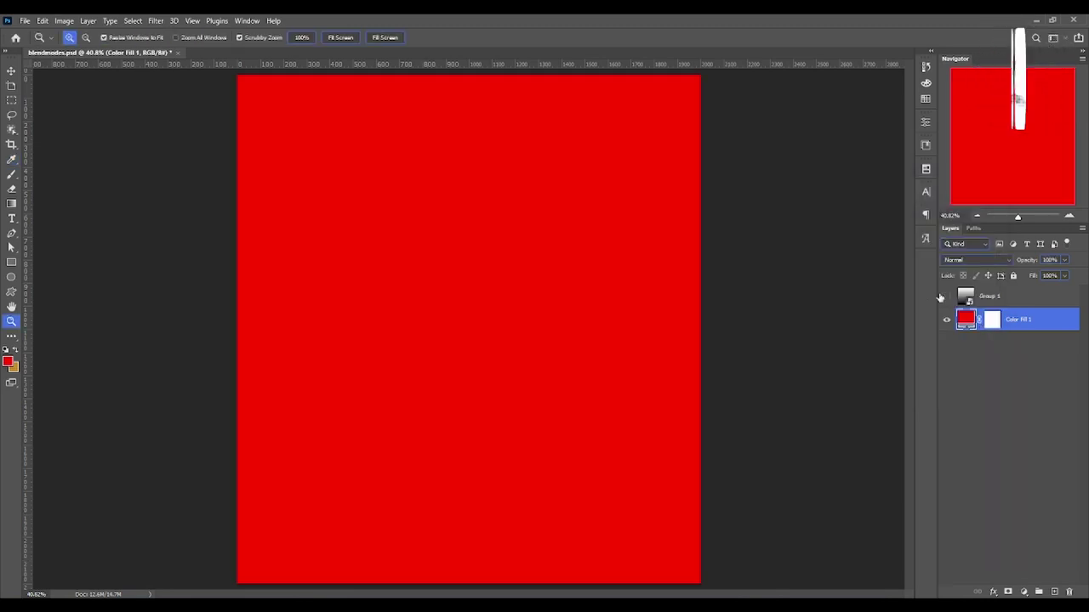
click(1017, 299)
click(1001, 260)
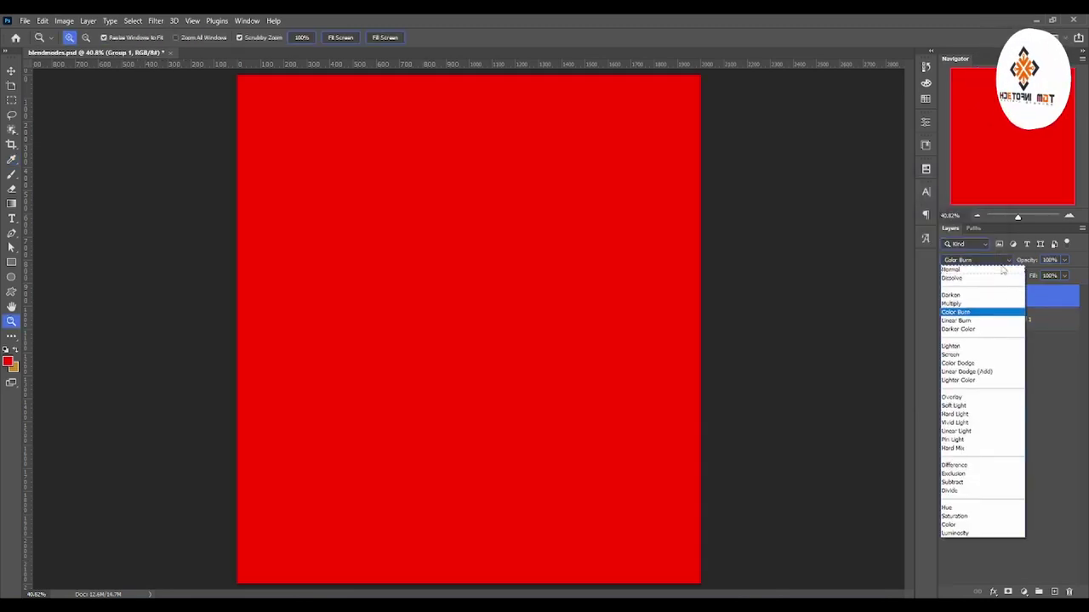
click(995, 269)
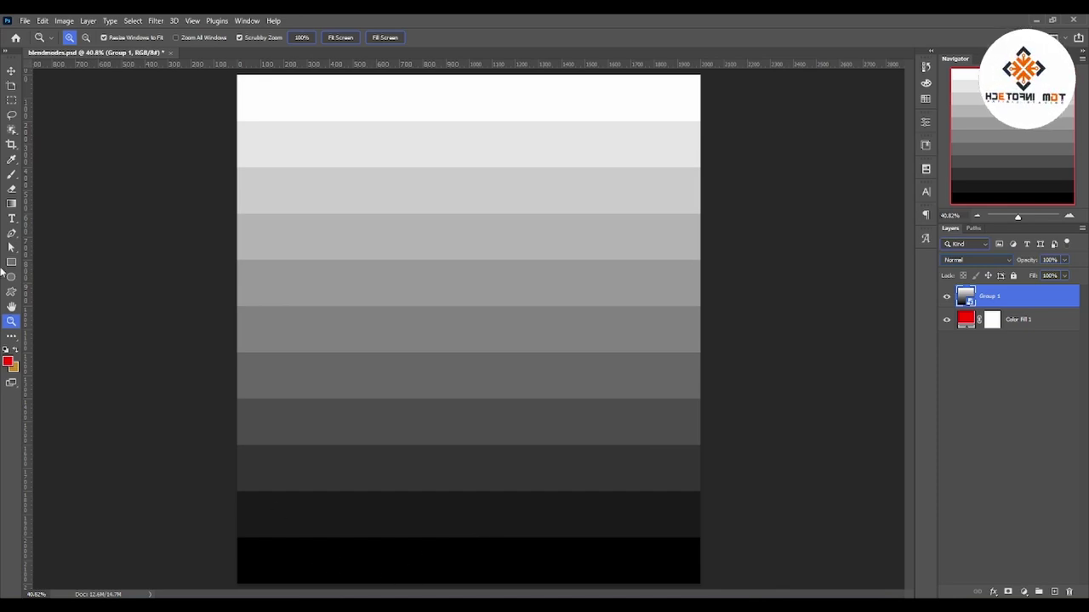
click(11, 175)
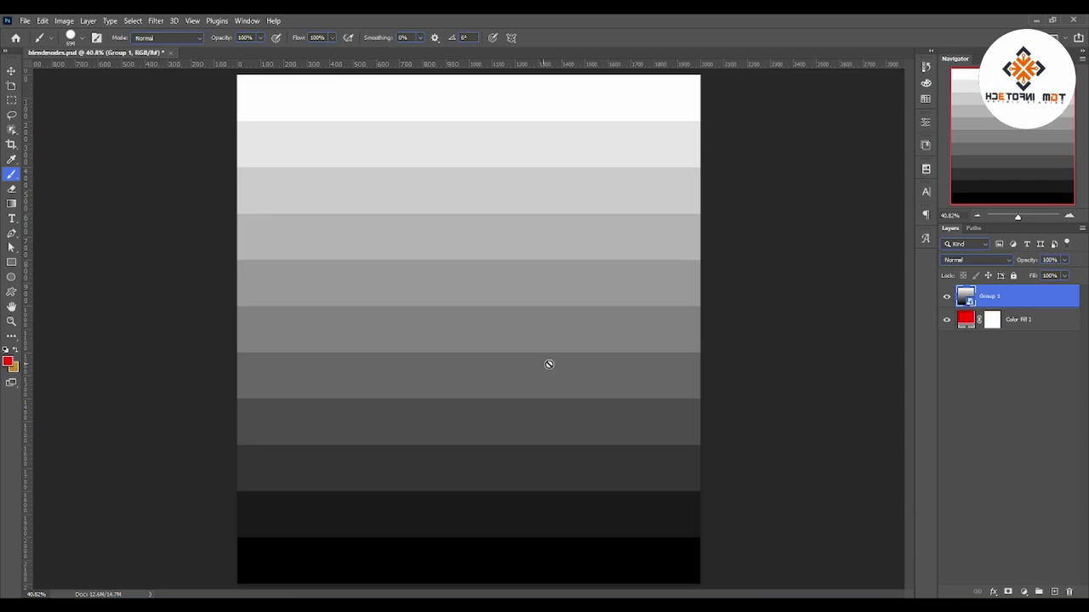
Add a new layer above Group 1, with a dark grey foreground and a smaller brush.
click(1056, 592)
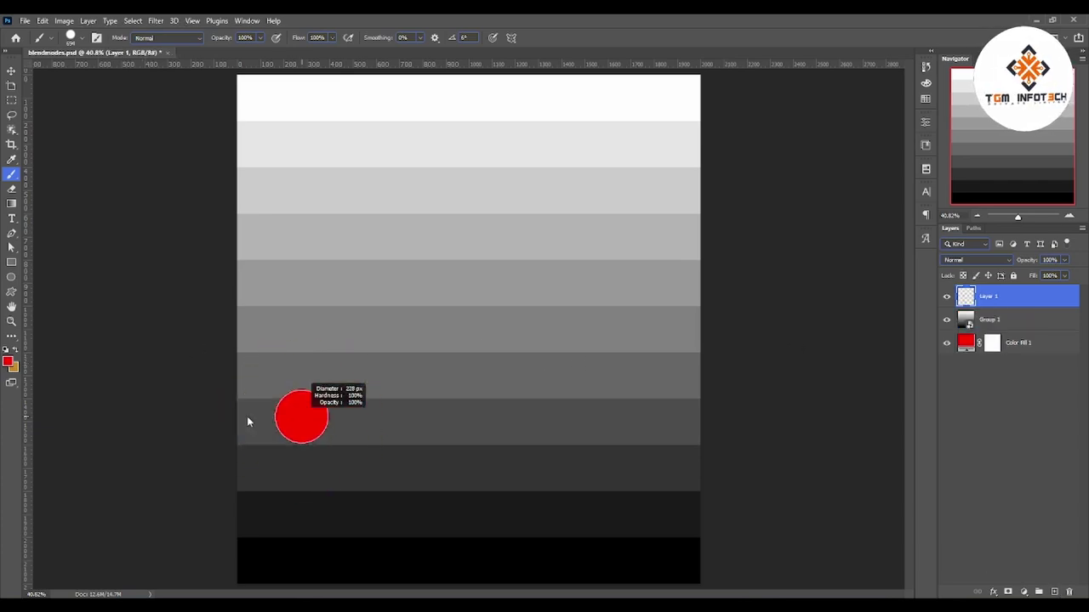
click(8, 362)
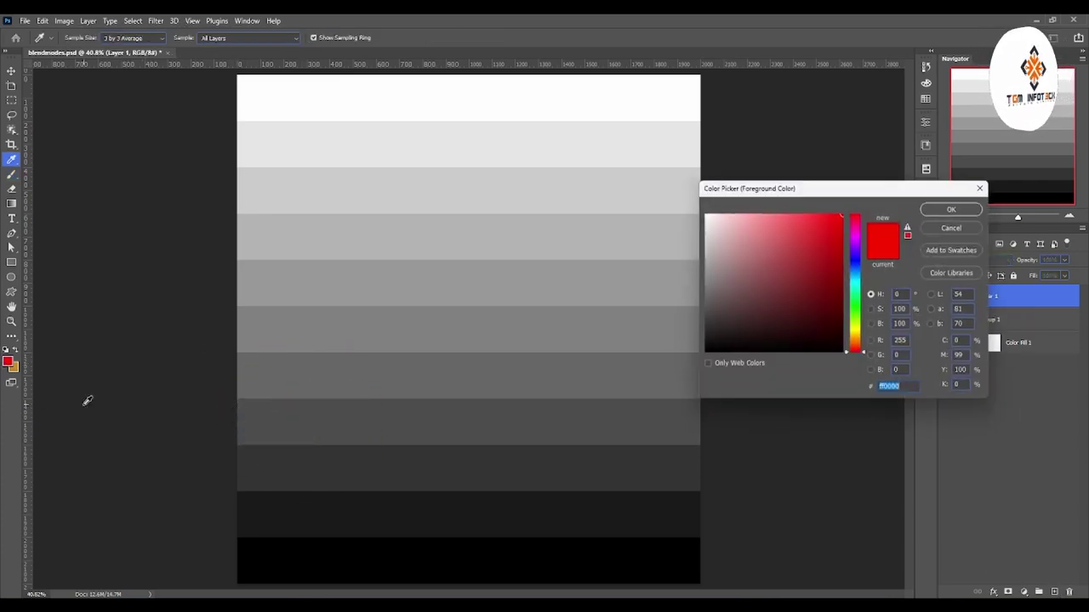
click(464, 476)
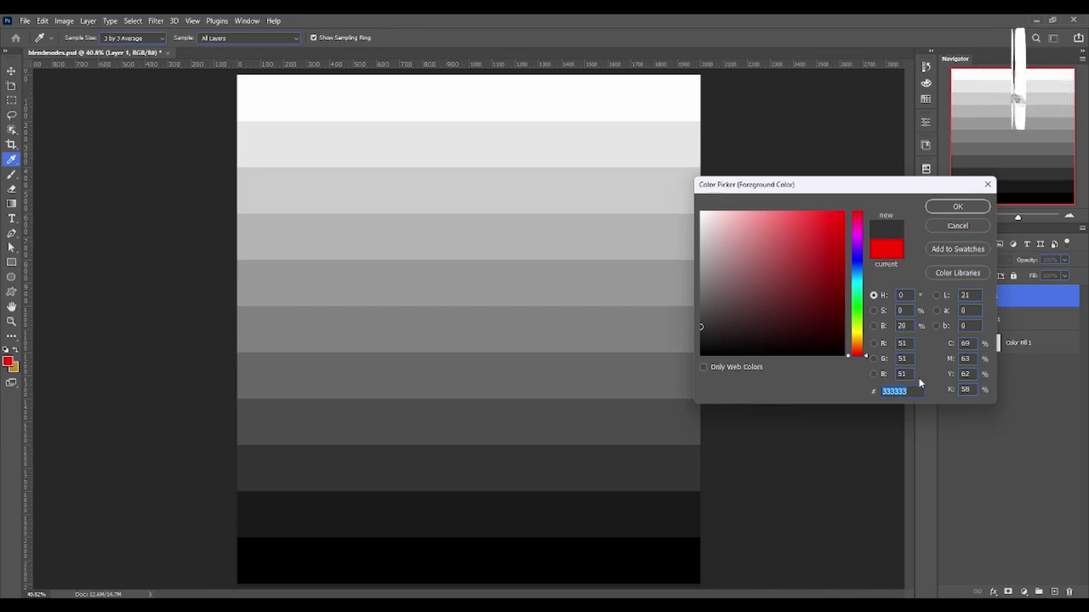
click(956, 206)
key(b)
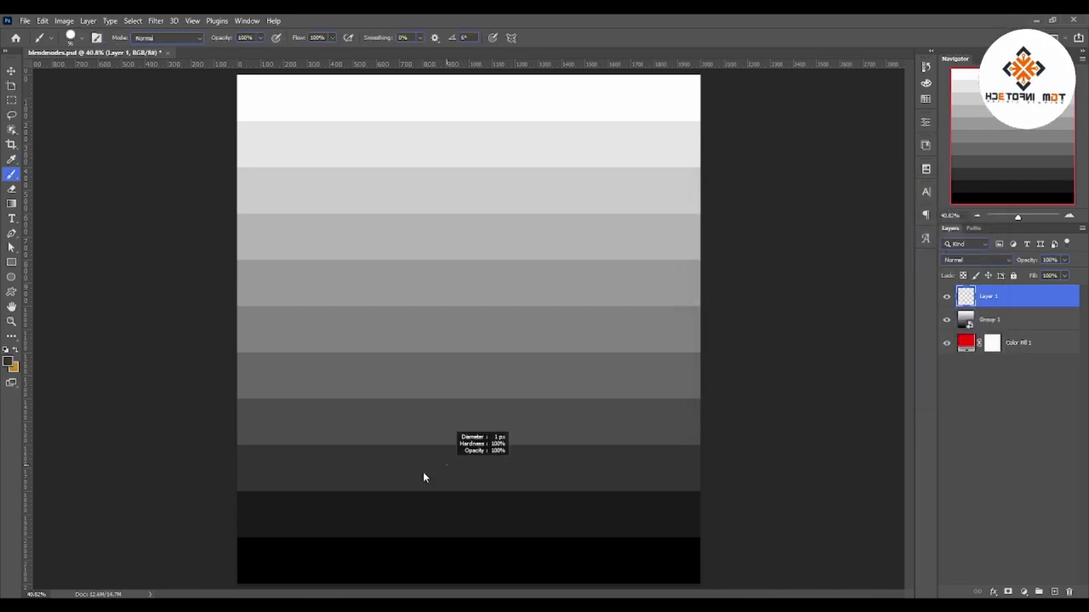
key(bracketleft)
key(bracketleft)
key(bracketleft)
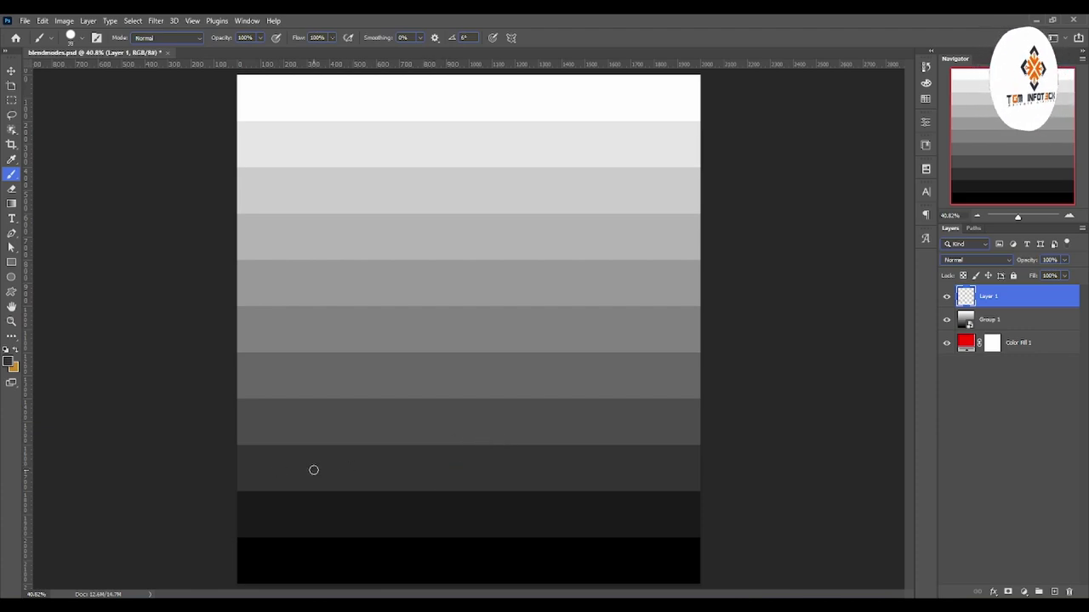
Paint a short ff0000 red test stroke on a dark stripe, then delete that layer.
click(9, 362)
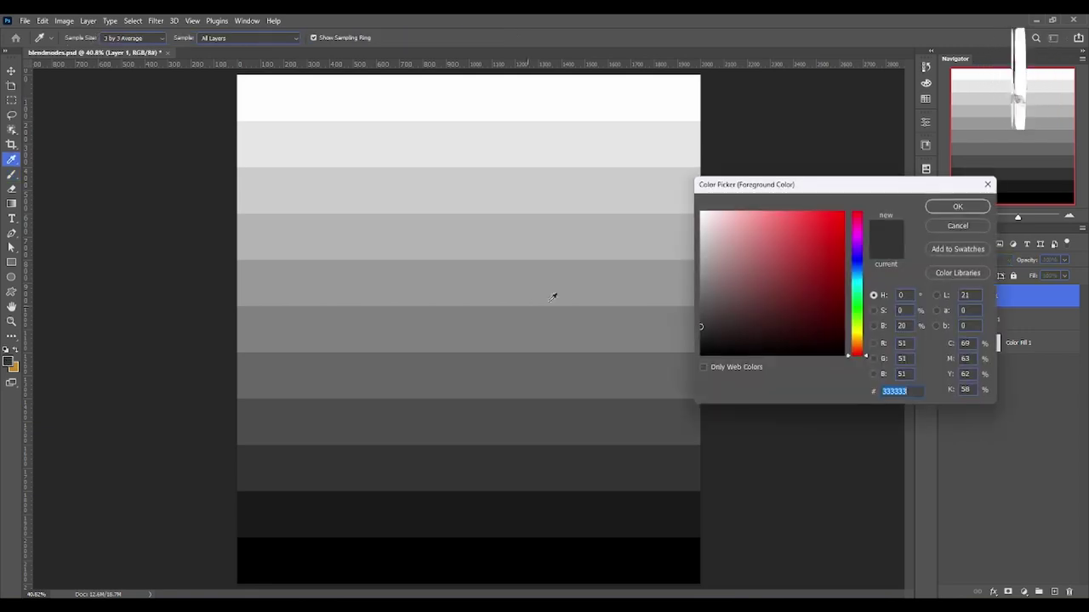
text(ff0000)
click(956, 205)
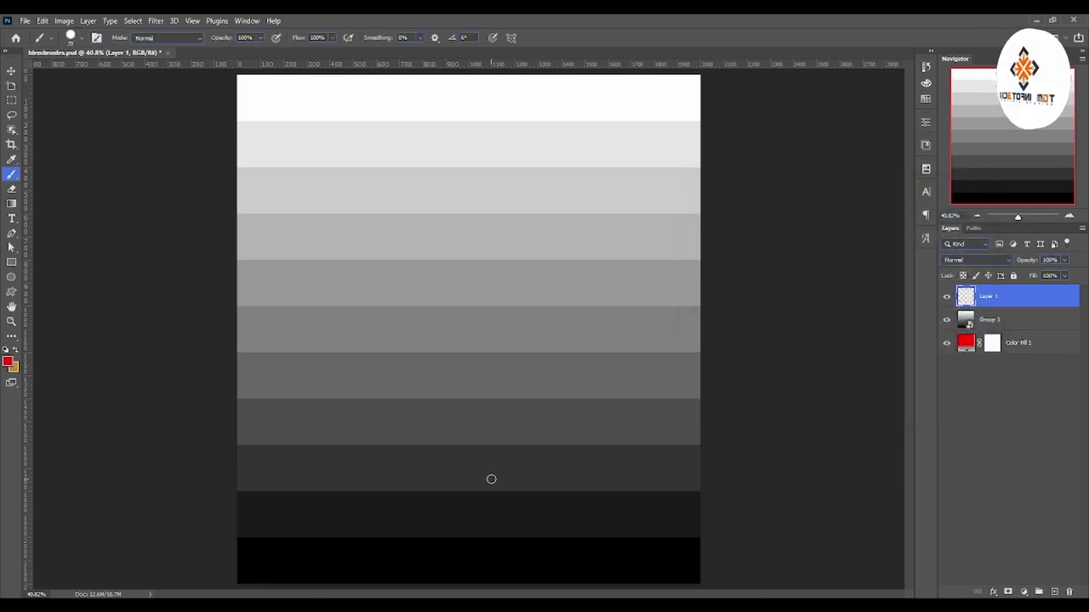
drag(490, 478, 449, 479)
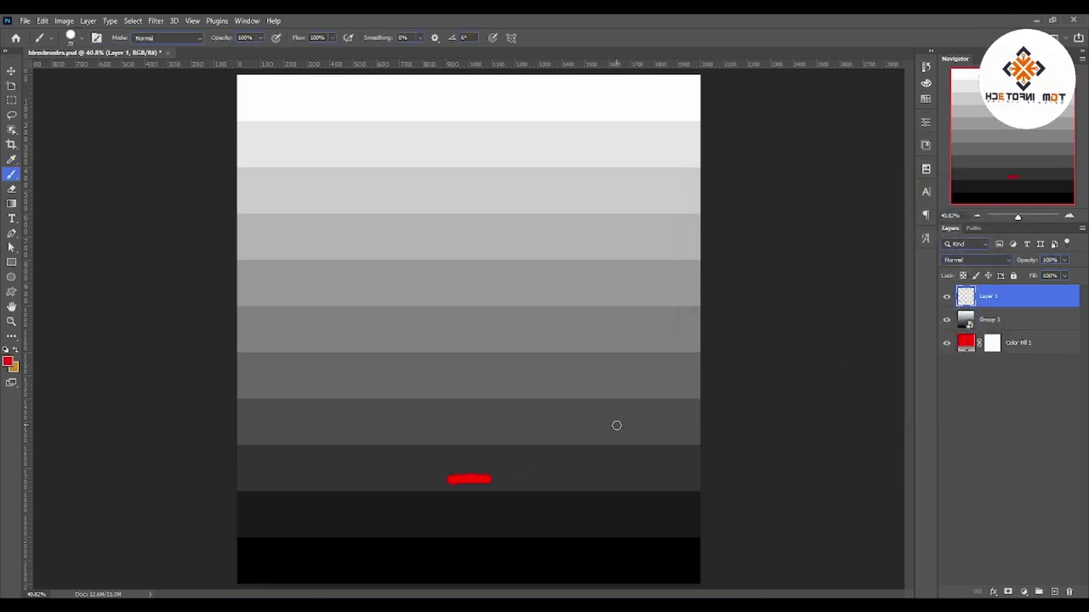
key(Delete)
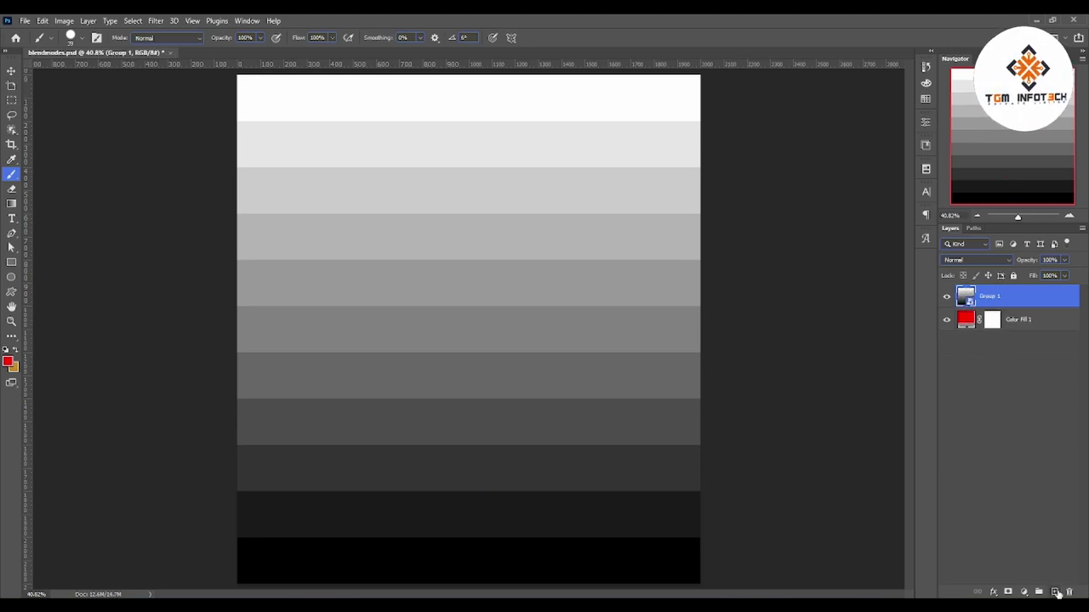
Add a fresh Layer 1, paint a short orange test stroke, and hide the layer.
click(1054, 591)
click(15, 349)
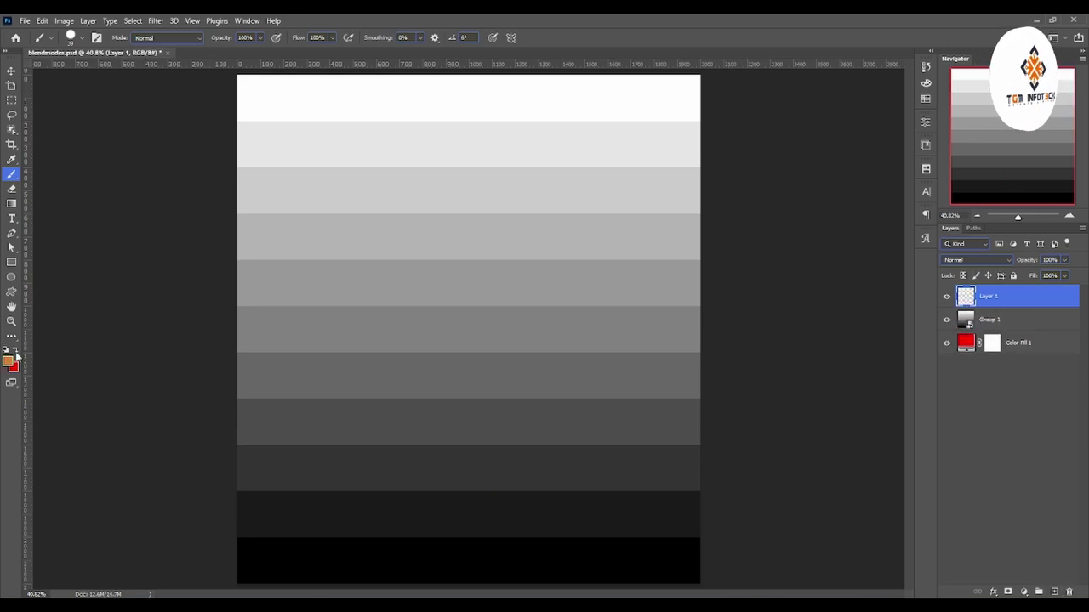
key(i)
click(8, 360)
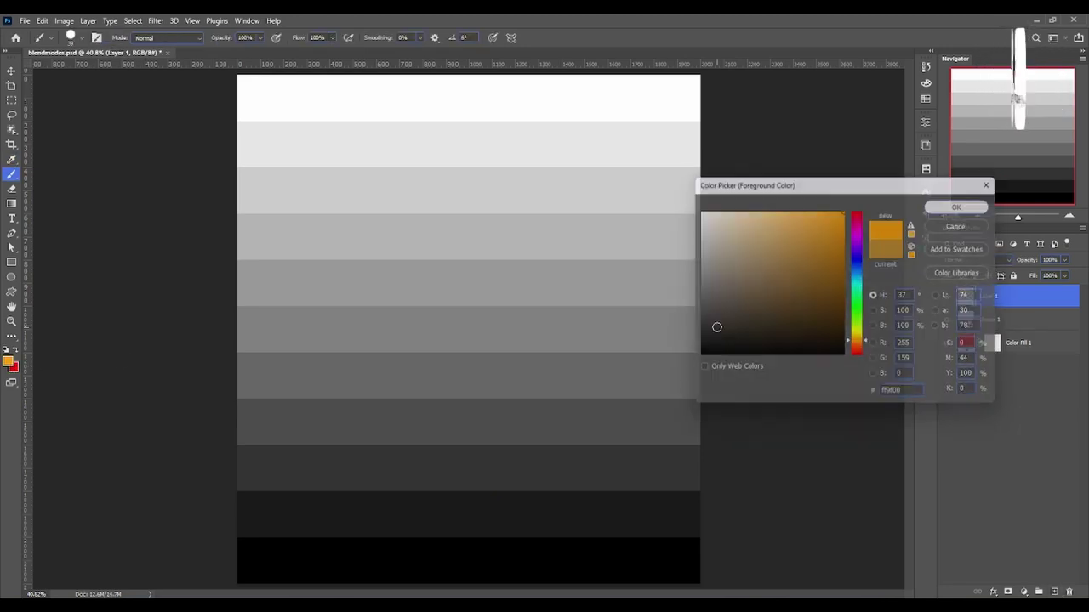
click(958, 207)
key(b)
drag(428, 470, 471, 469)
click(946, 294)
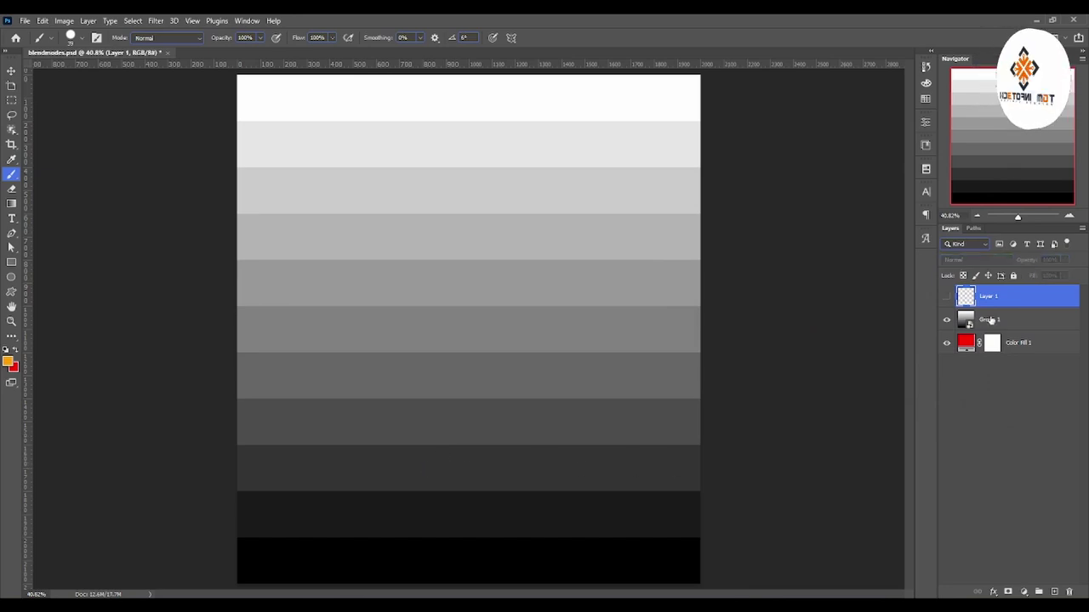
click(991, 319)
Put Group 1 on Color Dodge and preview lighter and deep fill reds, cancelling to keep the original red.
click(977, 263)
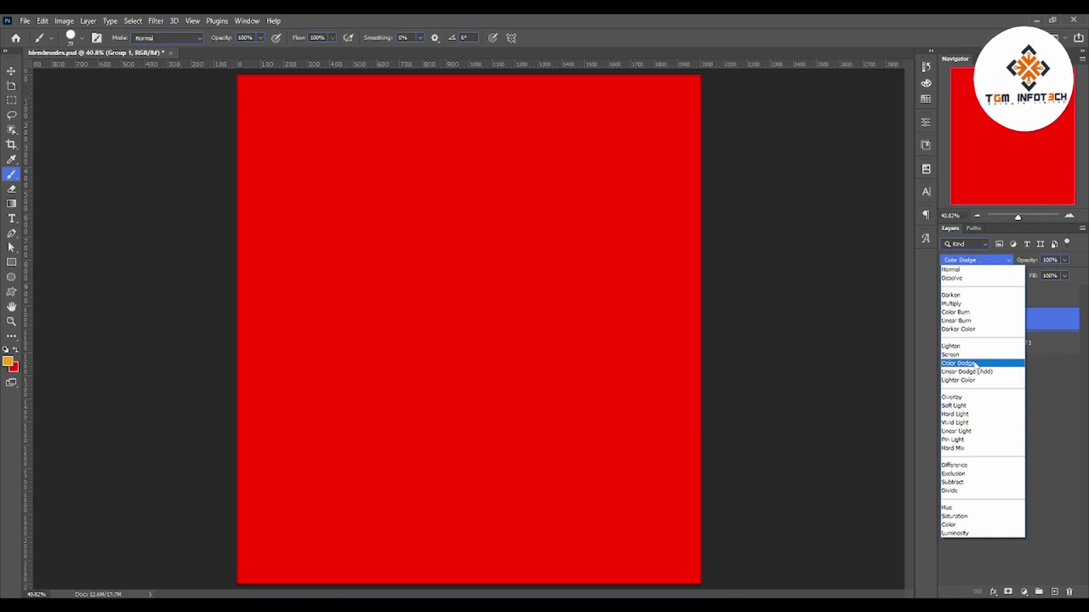
click(973, 360)
click(970, 343)
double_click(969, 343)
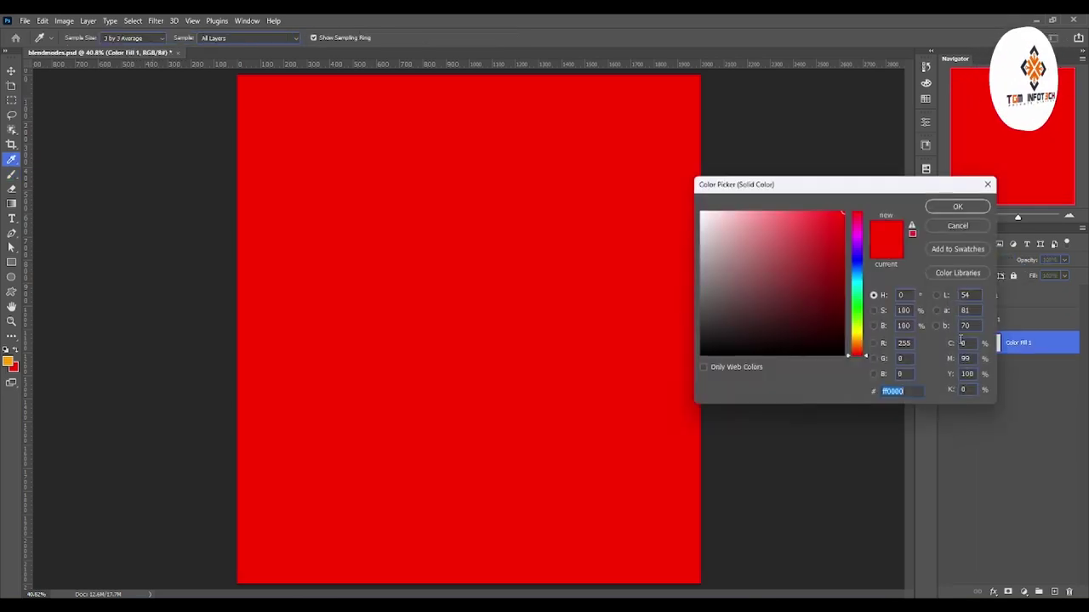
drag(833, 211, 824, 209)
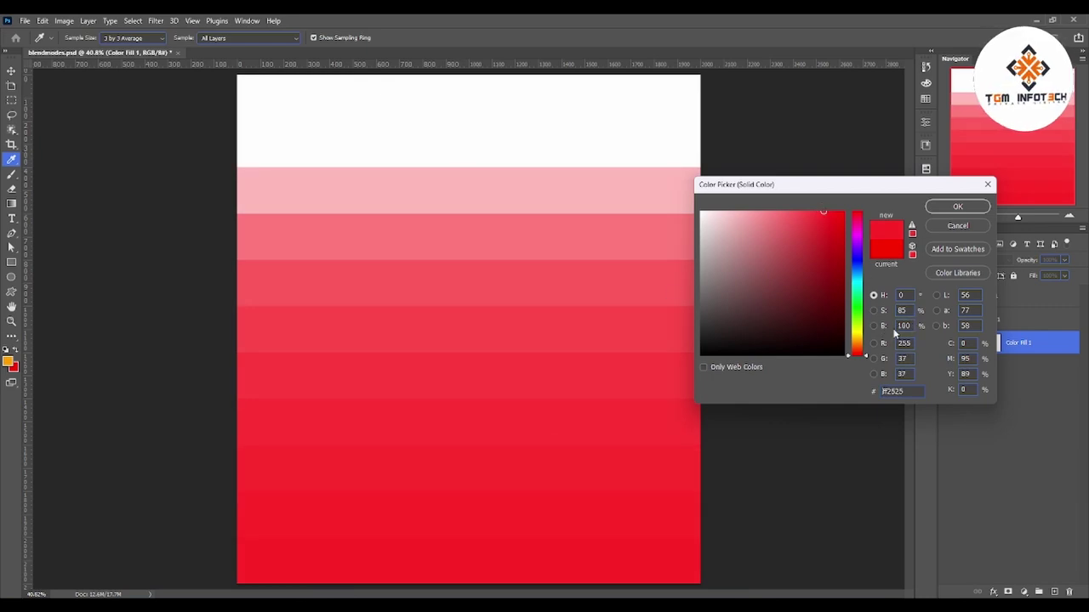
drag(814, 228, 842, 321)
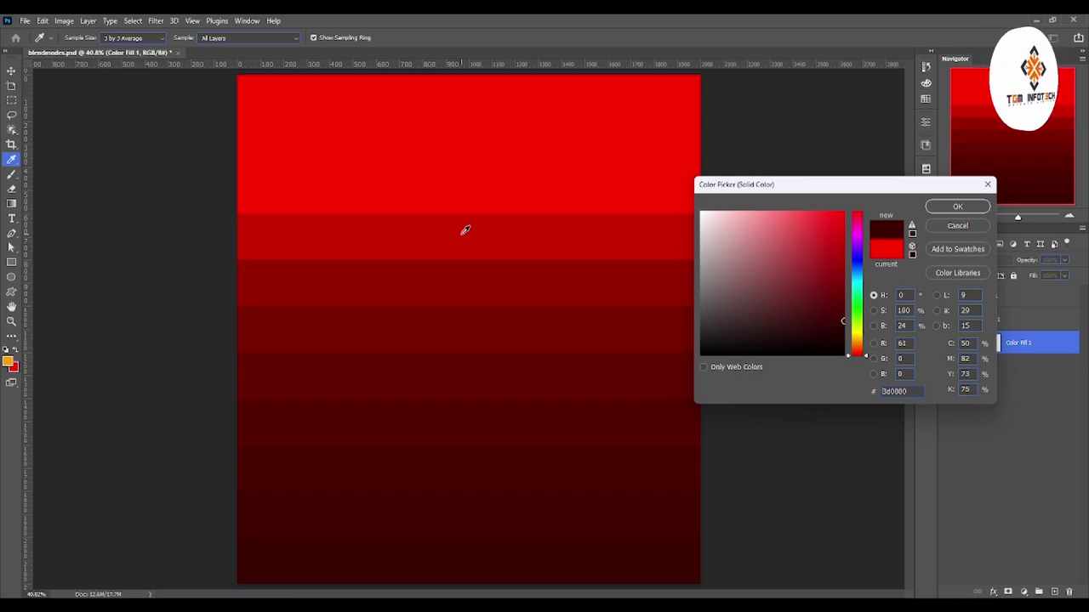
click(963, 231)
Set Group 1's blend mode to Color Burn.
click(1003, 322)
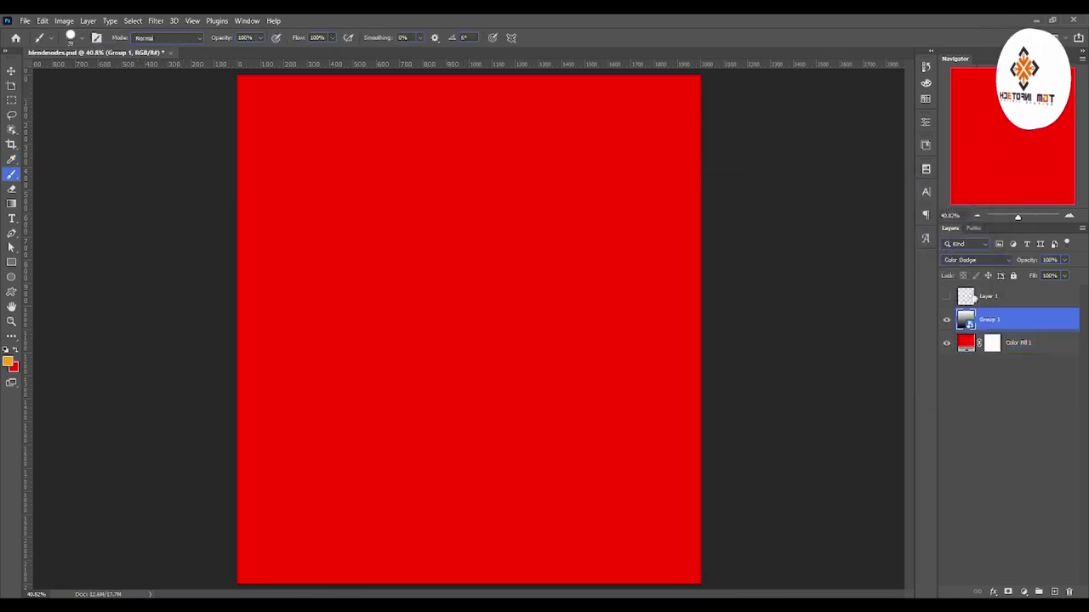
click(969, 260)
click(965, 322)
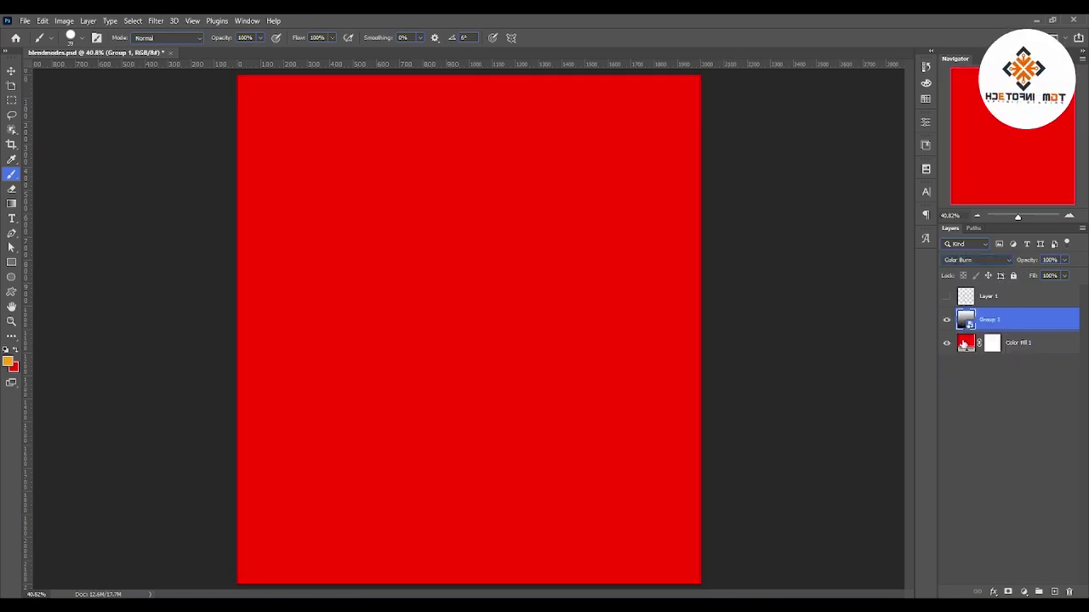
Change Color Fill 1 to the darker da0000 red and switch Group 1 to Color Dodge.
double_click(963, 342)
mouse_move(830, 232)
mouse_down()
mouse_move(843, 223)
mouse_move(881, 233)
mouse_up()
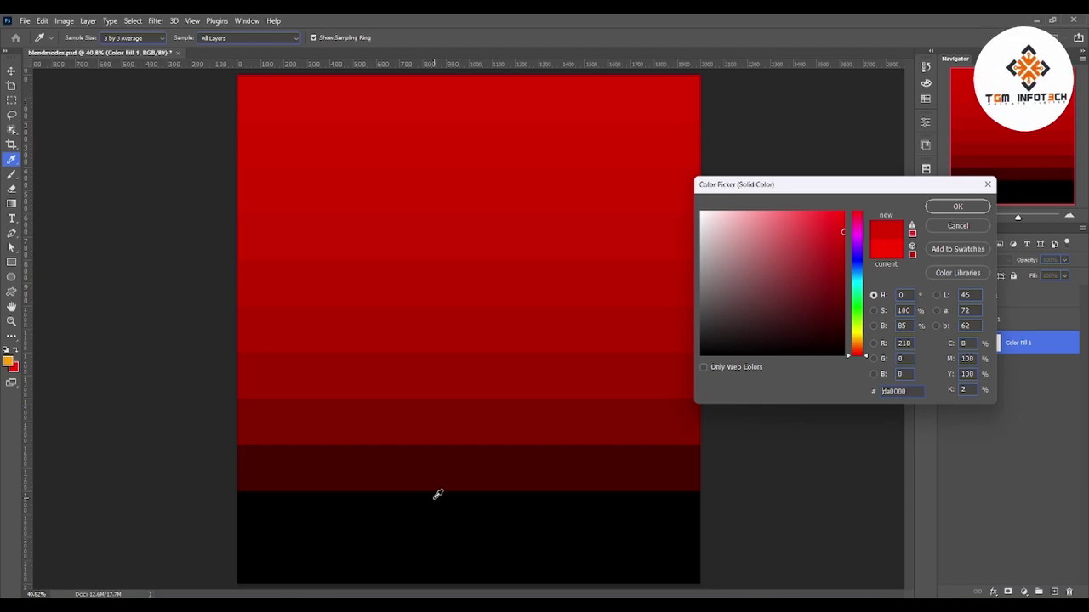
click(958, 207)
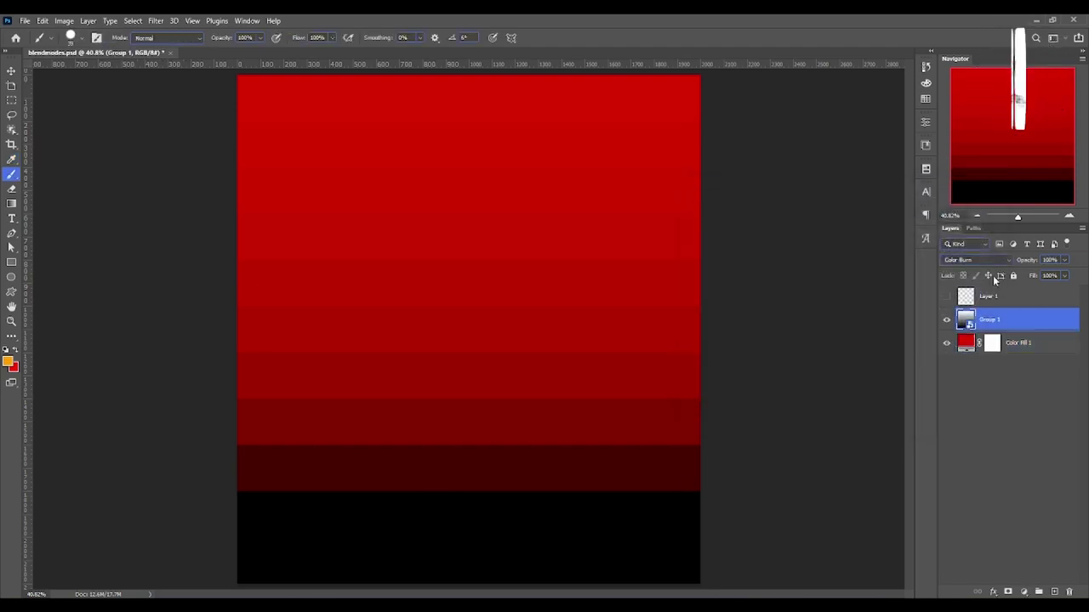
click(974, 259)
click(970, 365)
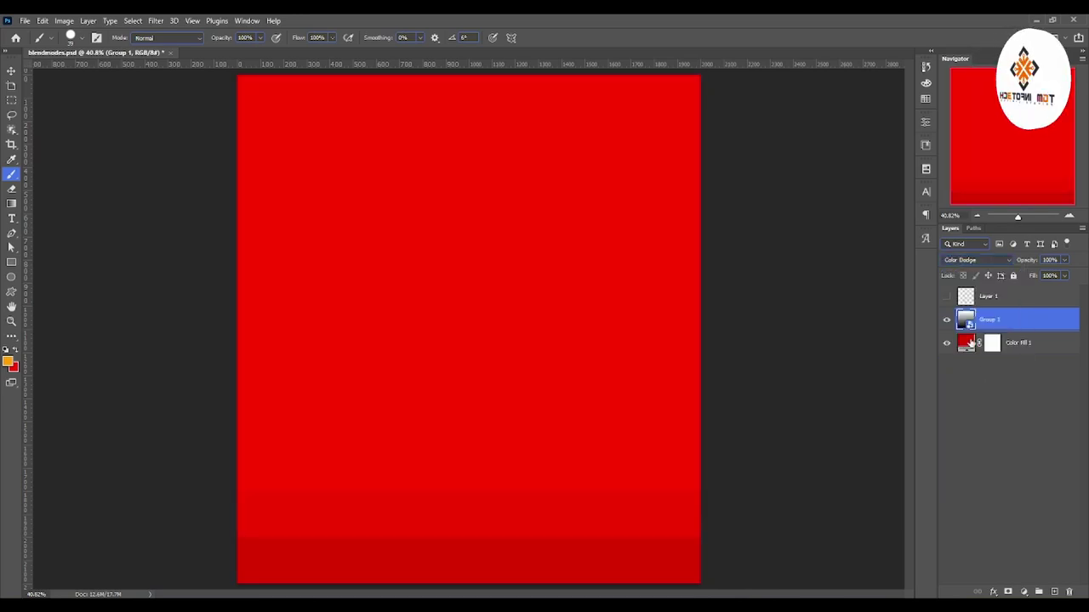
Preview a darker red on Color Fill 1, then cancel to keep the original red.
double_click(968, 342)
click(847, 260)
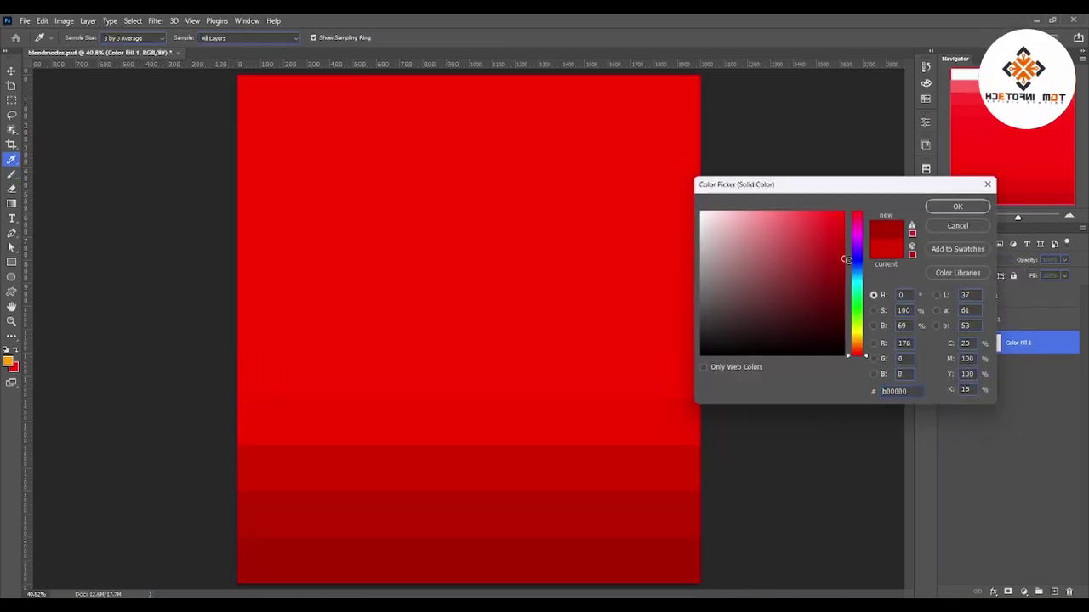
drag(847, 260, 843, 309)
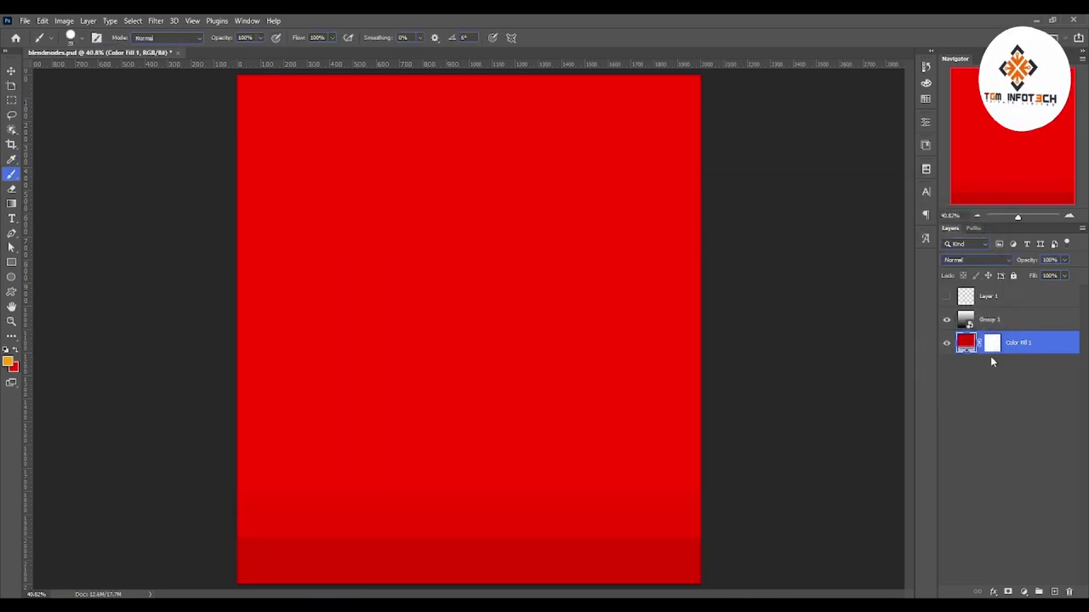
click(986, 296)
Unlock Group 1 and set its blend mode to Linear Dodge (Add).
click(997, 319)
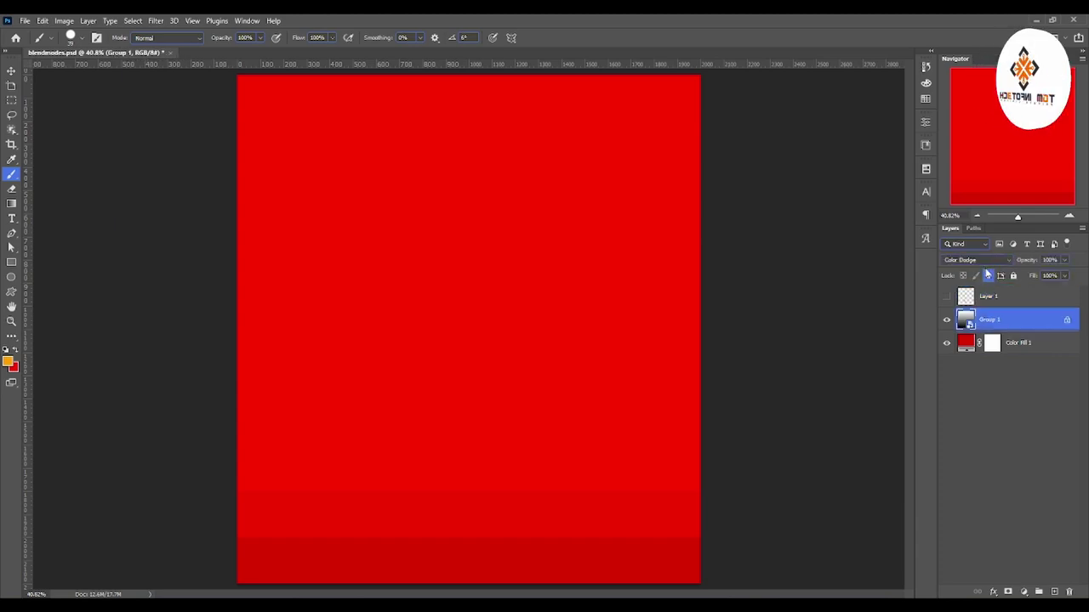
click(978, 259)
click(988, 275)
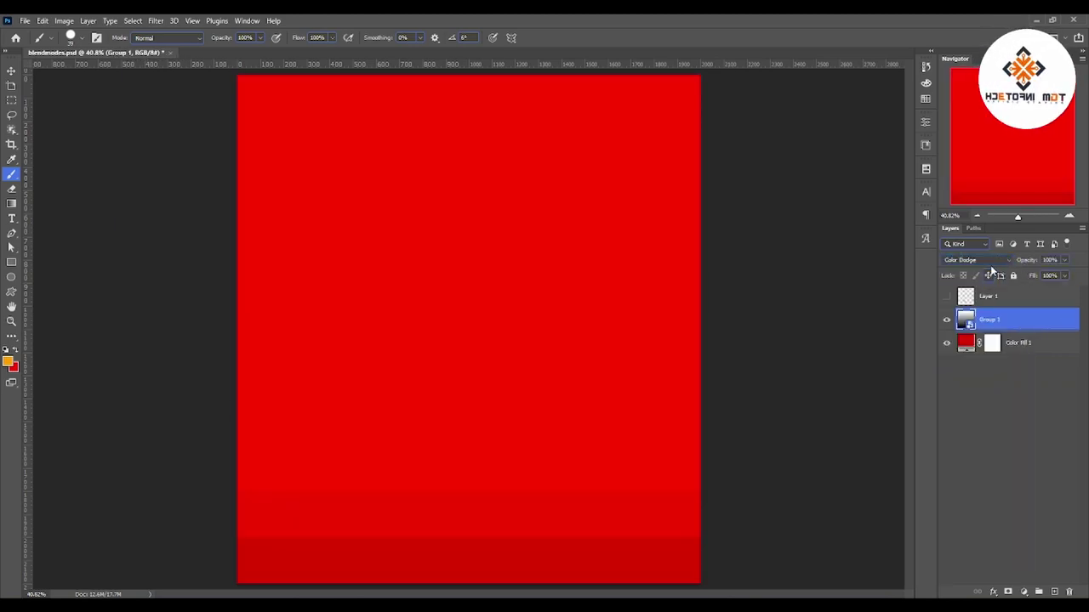
click(988, 275)
click(978, 260)
click(990, 372)
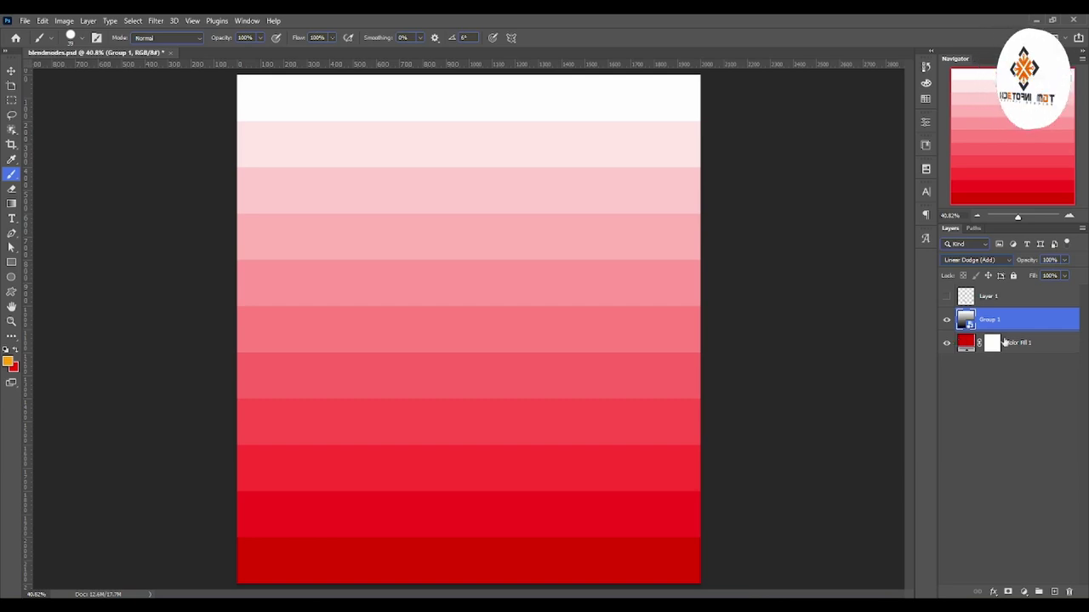
Set Color Fill 1 to pure red ff0000, then reselect Group 1.
double_click(965, 342)
text(900000)
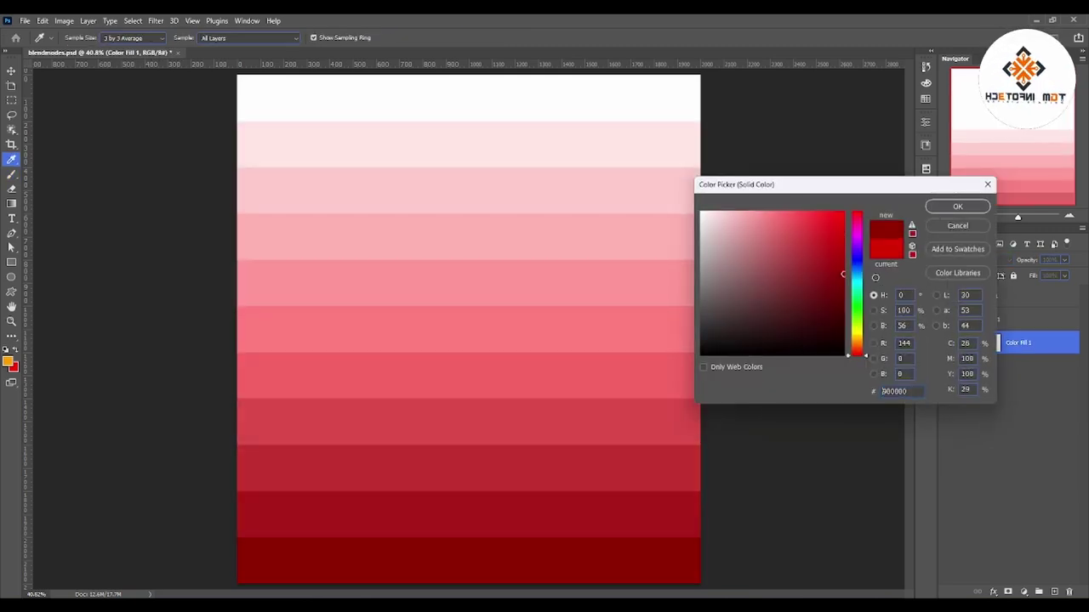
text(ff0000)
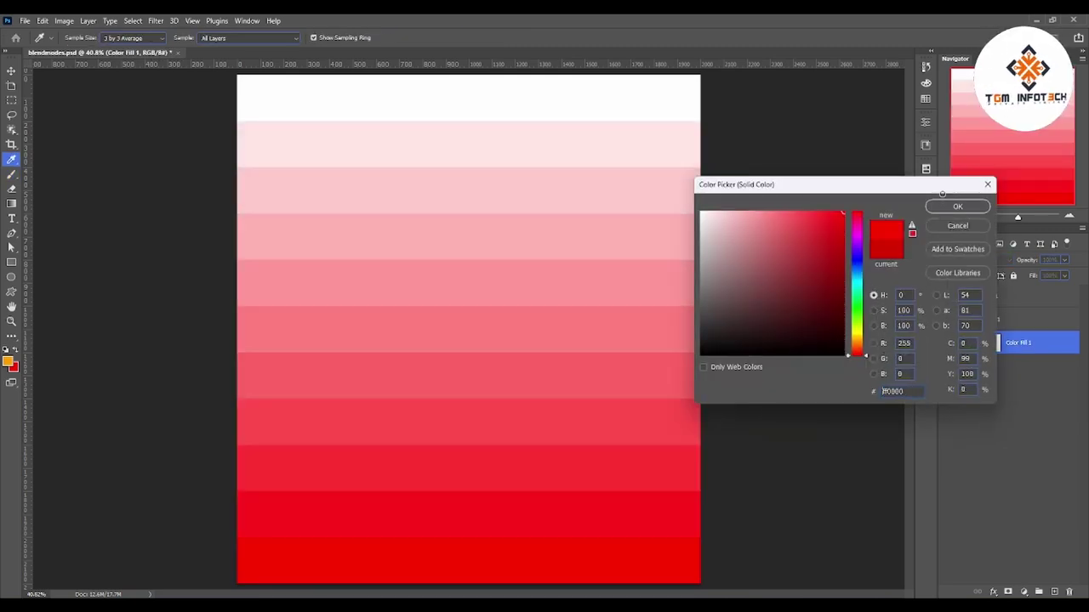
click(957, 206)
click(1014, 322)
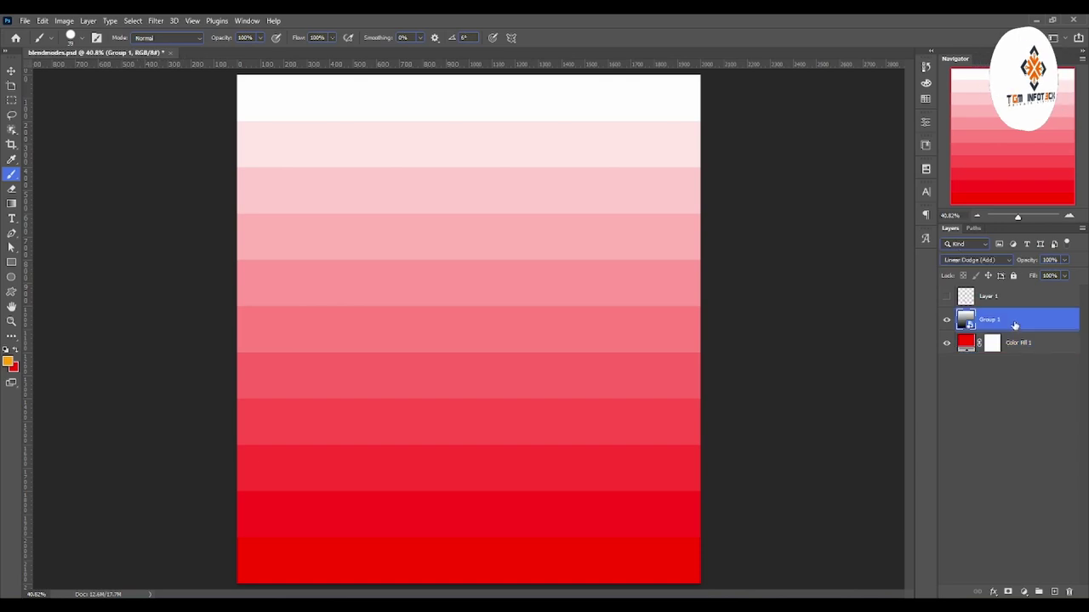
click(997, 262)
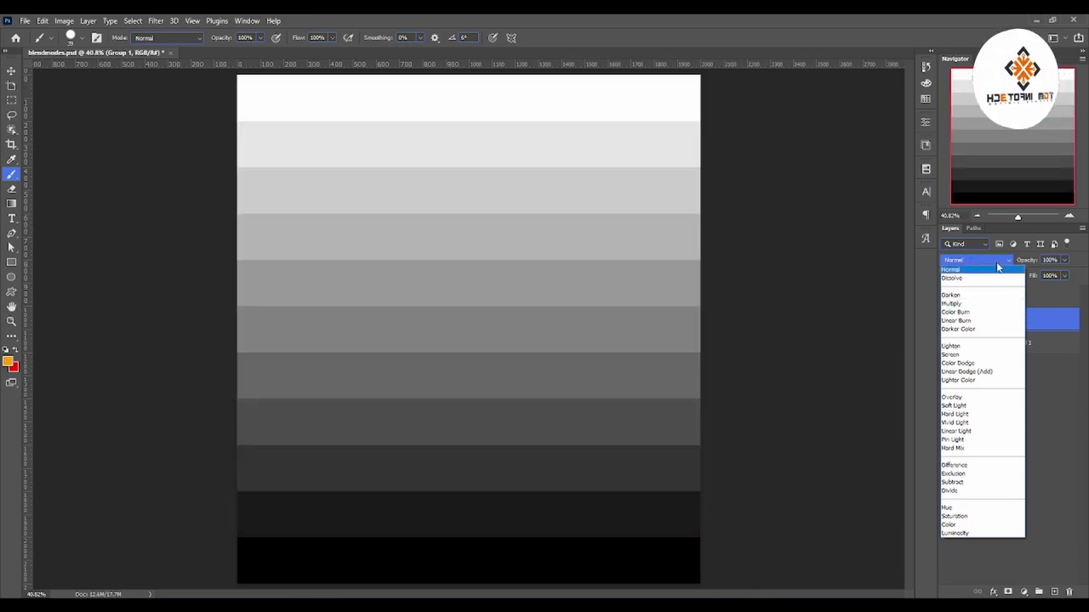
Set Group 1 to Lighter Color, then bring up Color Fill 1's Color Picker at ff0000.
click(951, 355)
click(978, 259)
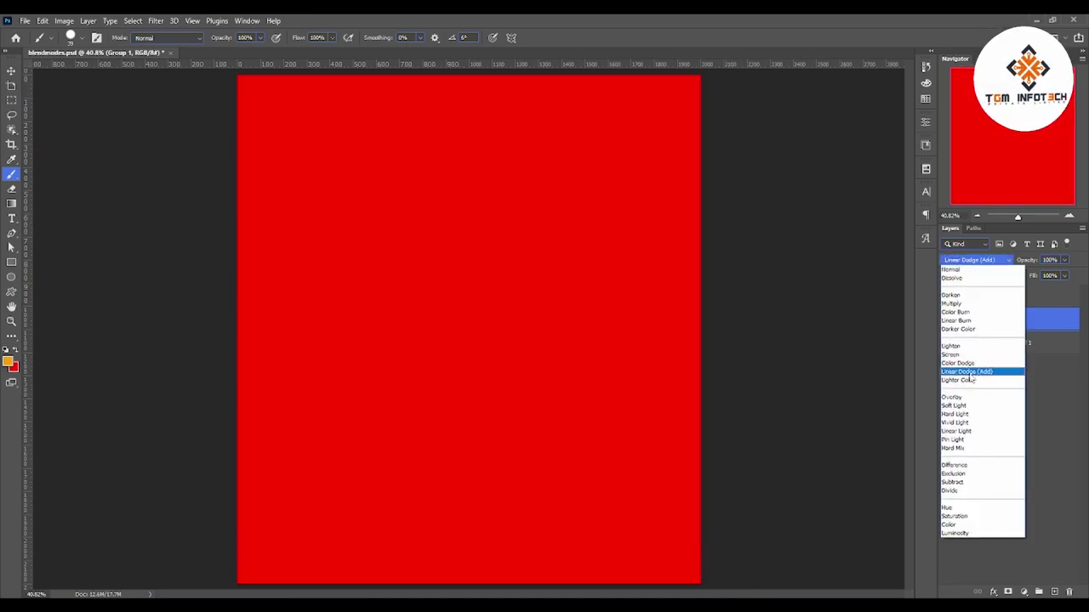
click(969, 380)
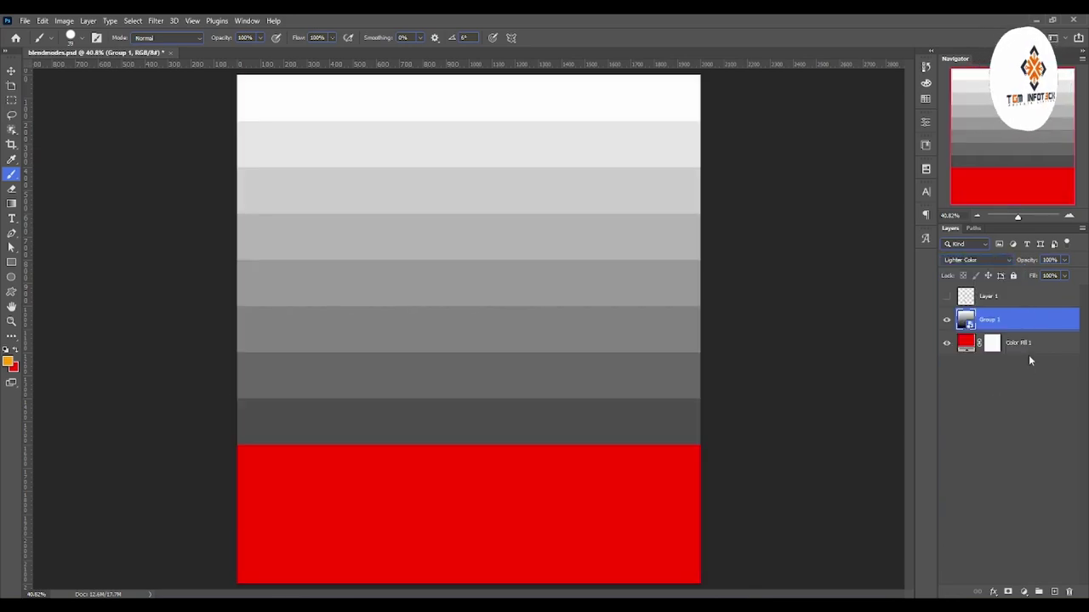
click(978, 259)
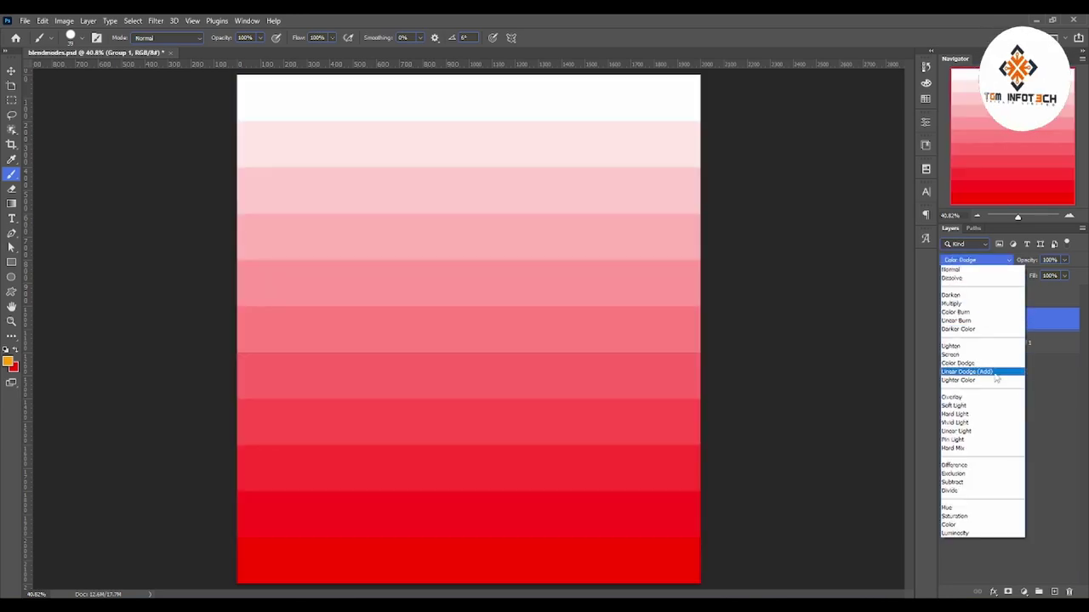
click(958, 380)
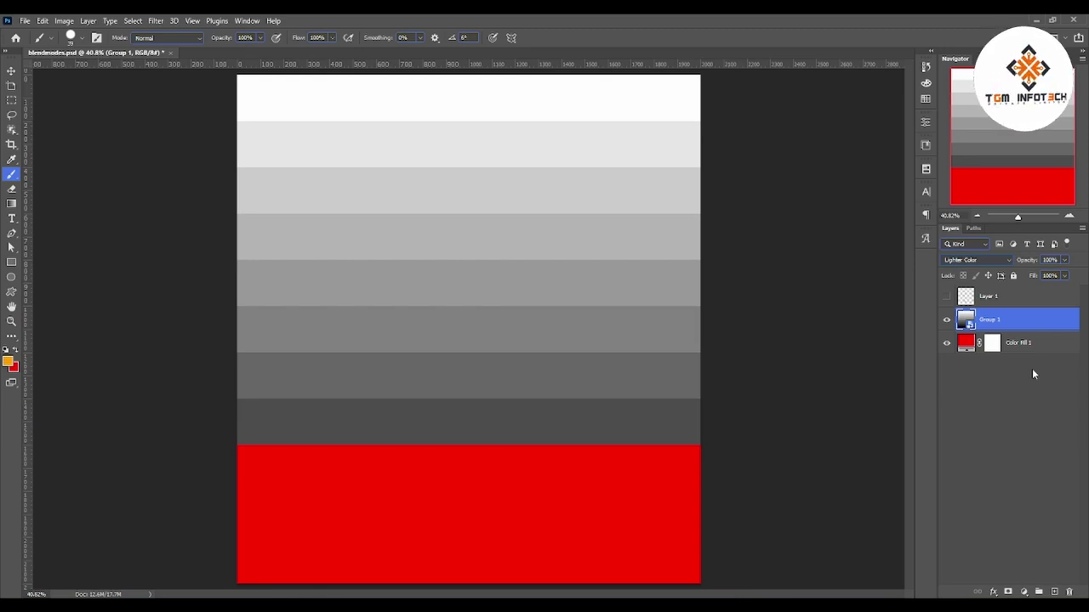
double_click(966, 343)
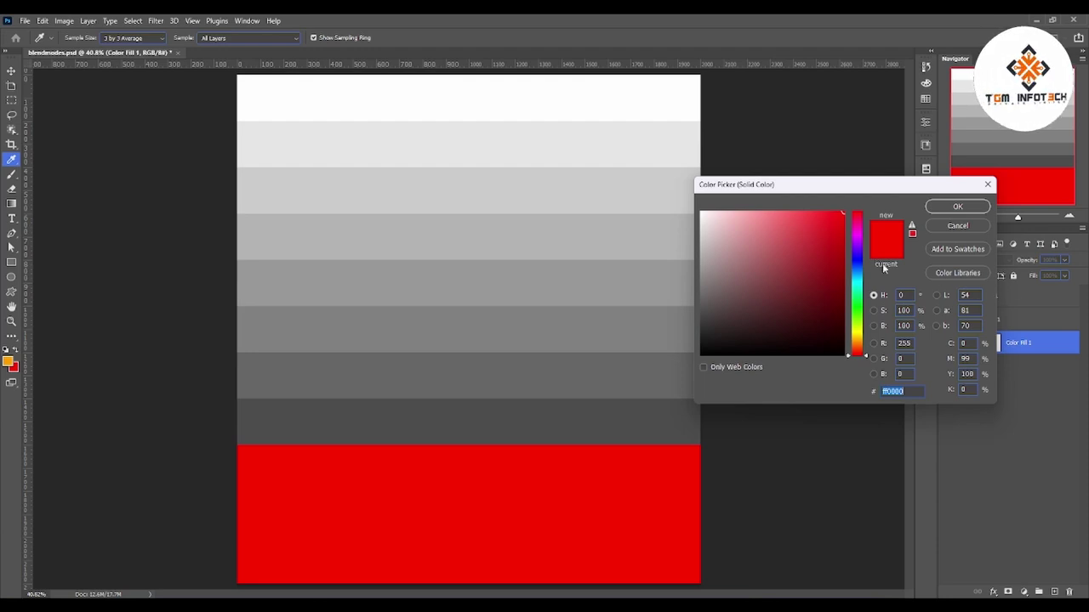
Close the fill's Color Picker and reapply Lighter Color to Group 1.
click(958, 224)
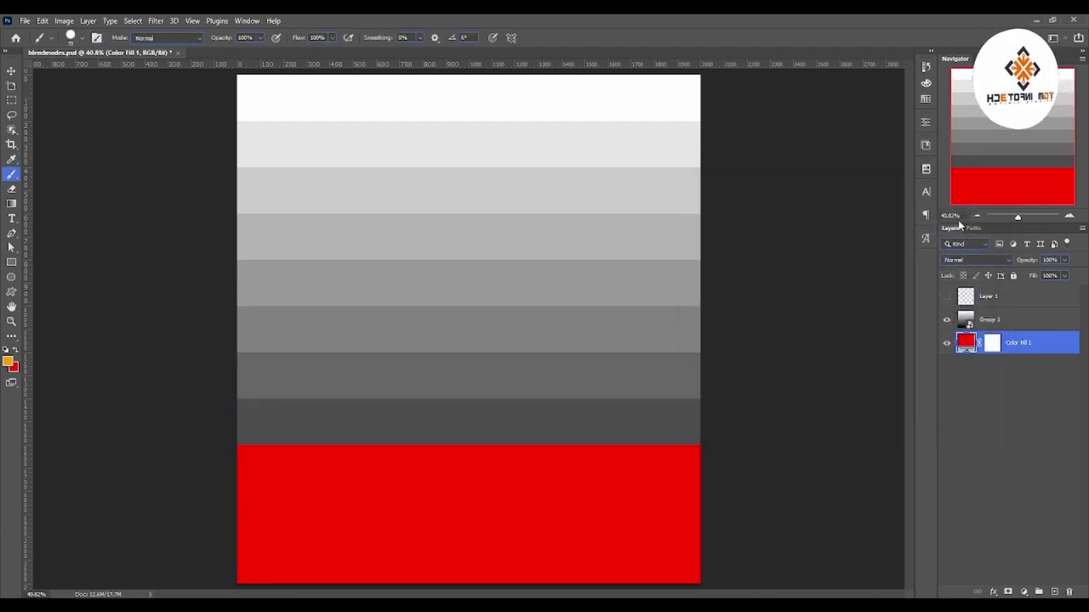
click(1016, 320)
click(977, 260)
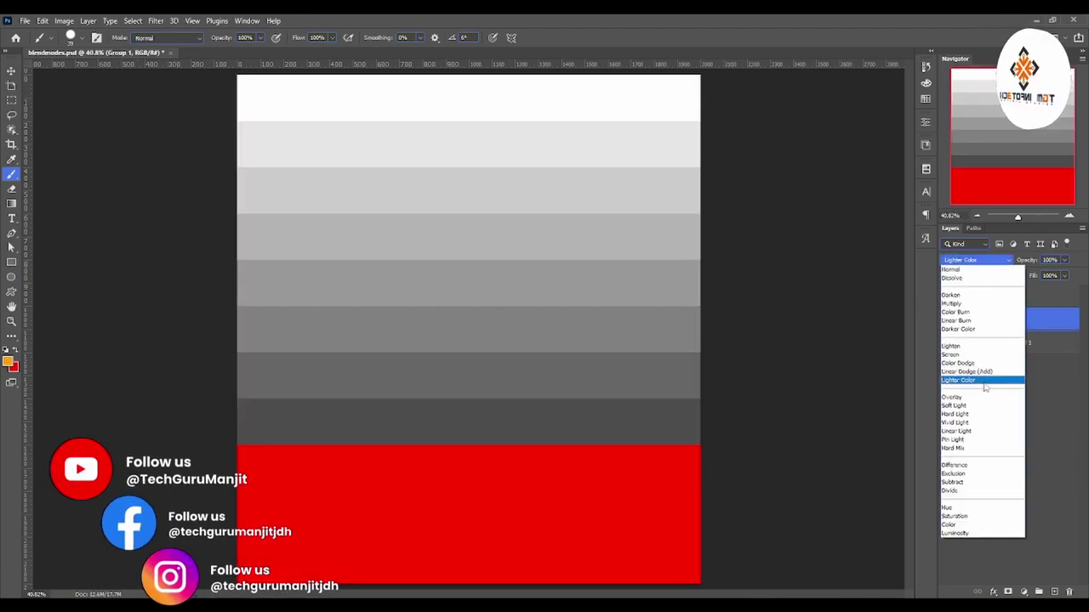
click(984, 379)
Preview Color Fill 1 as deep red and black, then return it to bright red.
double_click(965, 342)
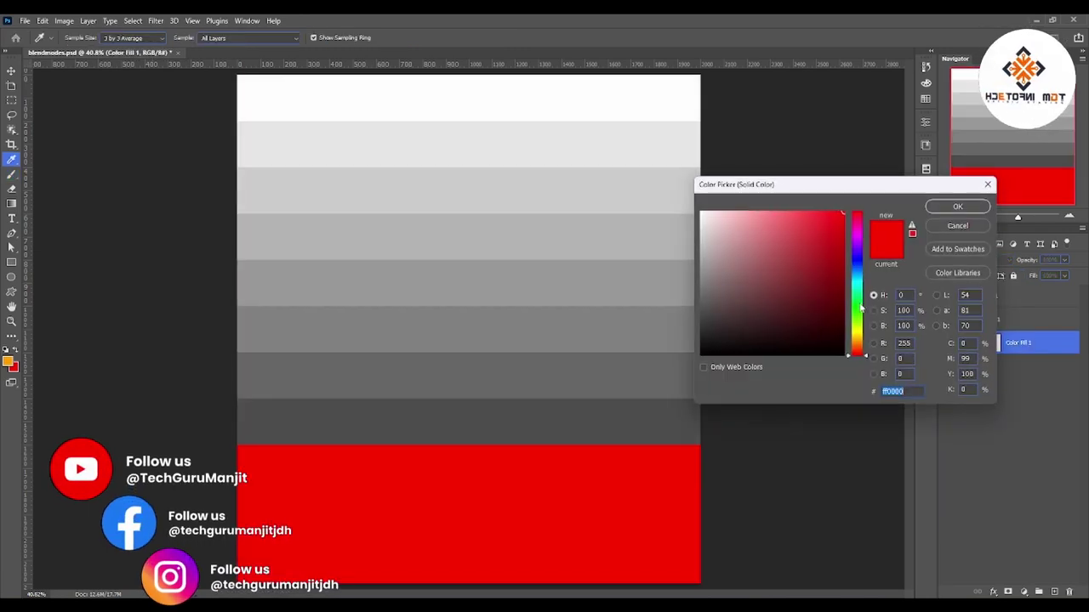
drag(844, 215, 878, 280)
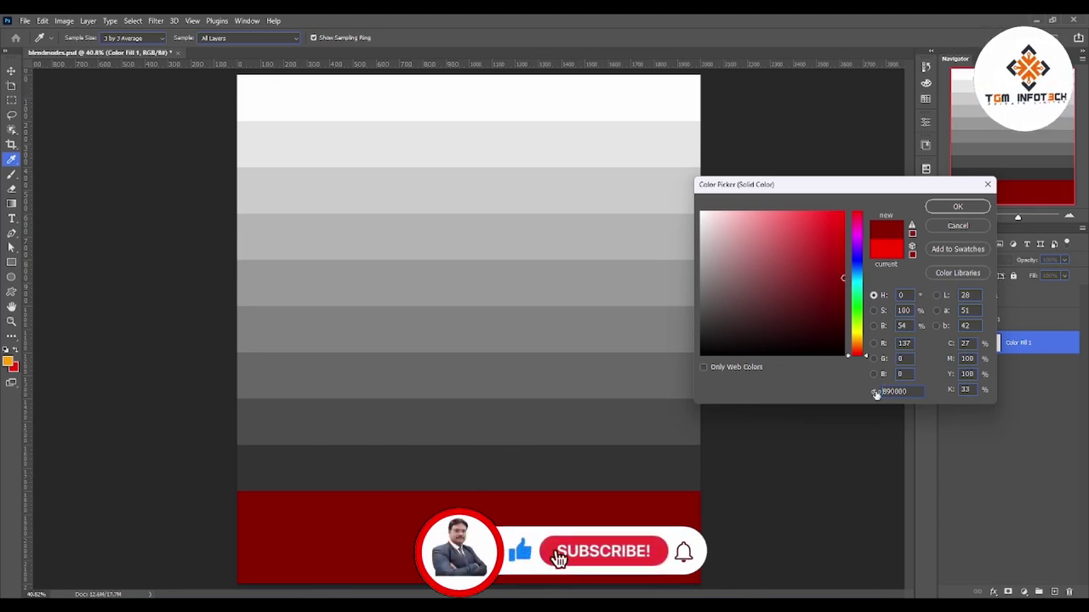
drag(826, 261, 847, 356)
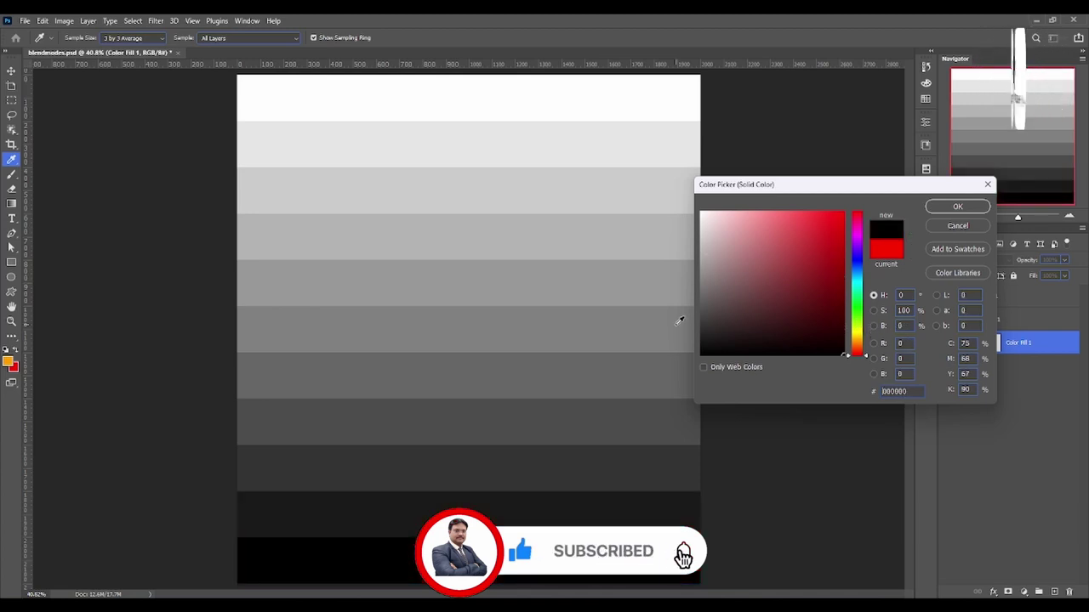
mouse_move(787, 313)
mouse_down()
mouse_move(865, 219)
mouse_move(738, 191)
mouse_move(850, 204)
mouse_up()
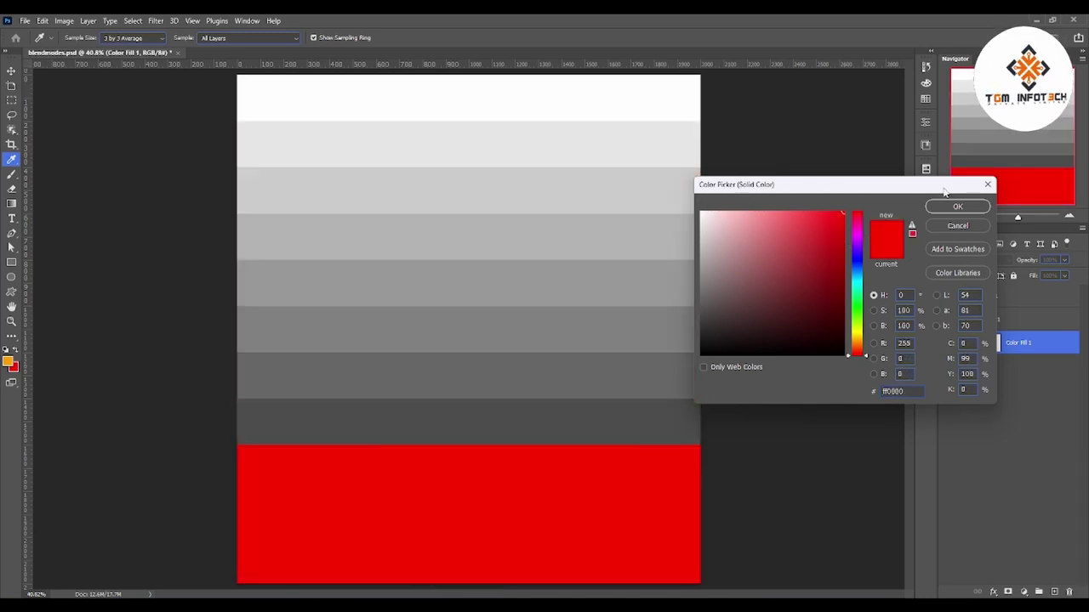
Keep the bright red fill, then select Layer 1 and Group 1.
click(948, 206)
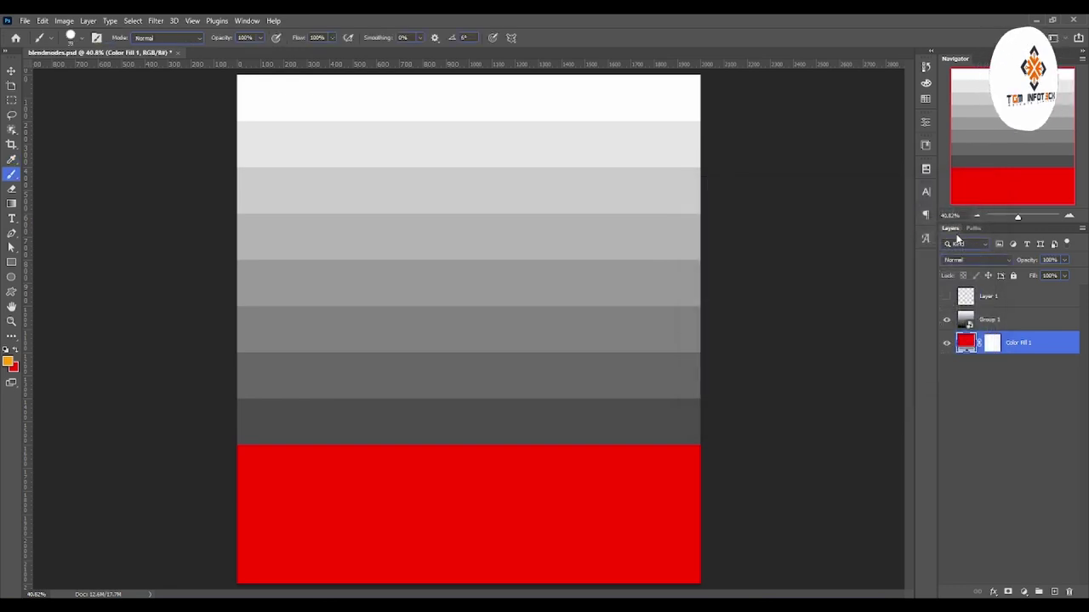
click(1035, 299)
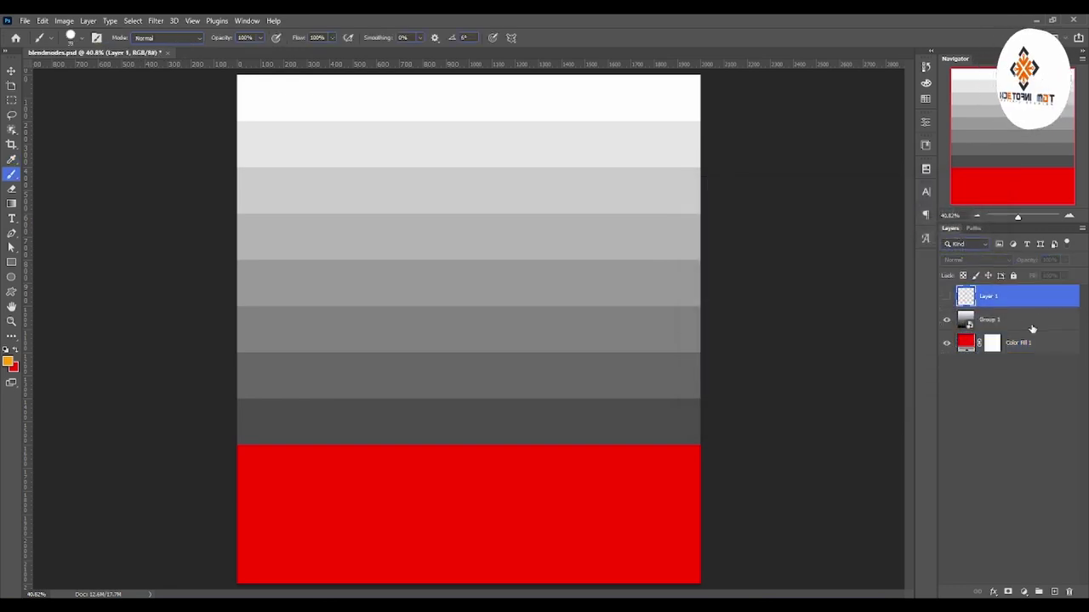
click(1032, 329)
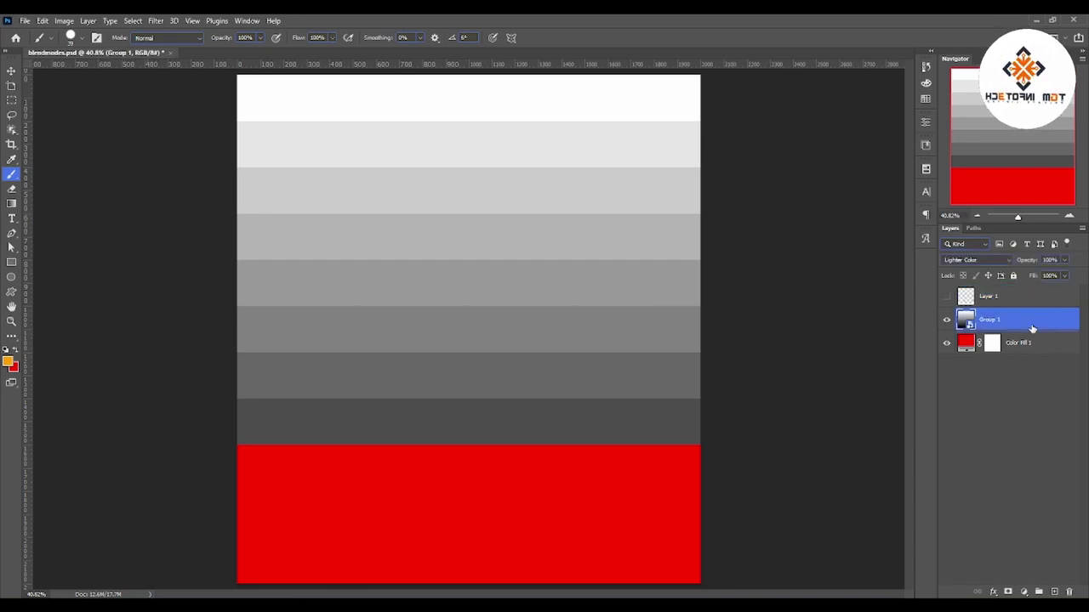